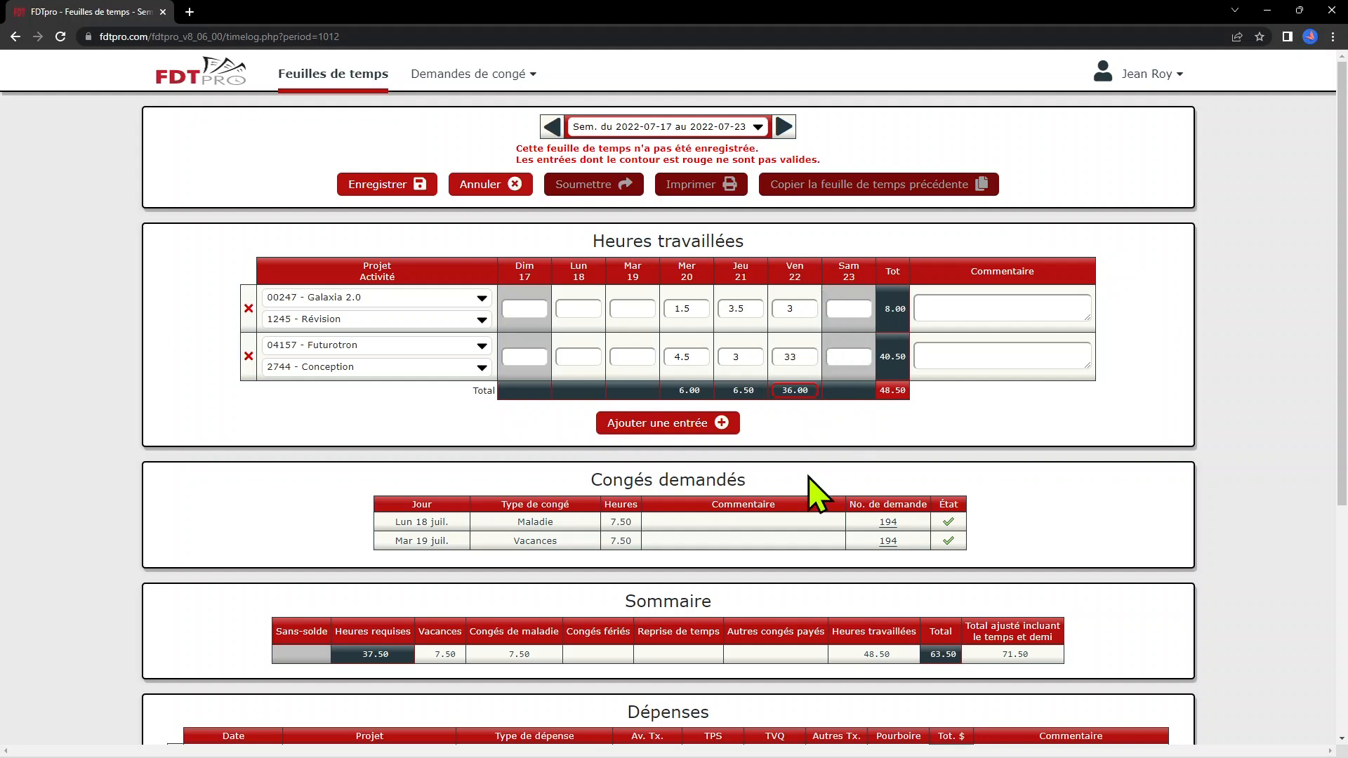
Add two empty project rows to the worked-hours table
scroll(816, 495, "down", 2)
scroll(816, 495, "down", 1)
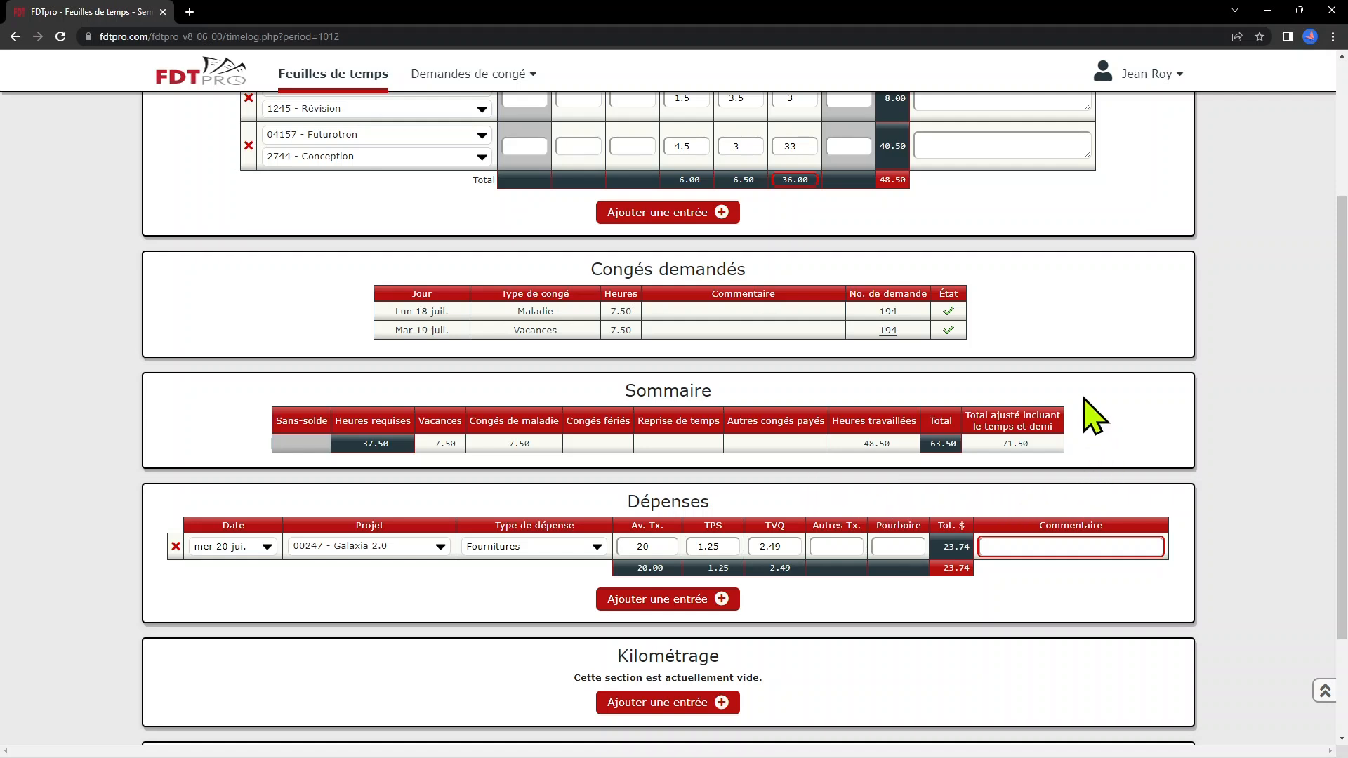
scroll(1092, 467, "up", 3)
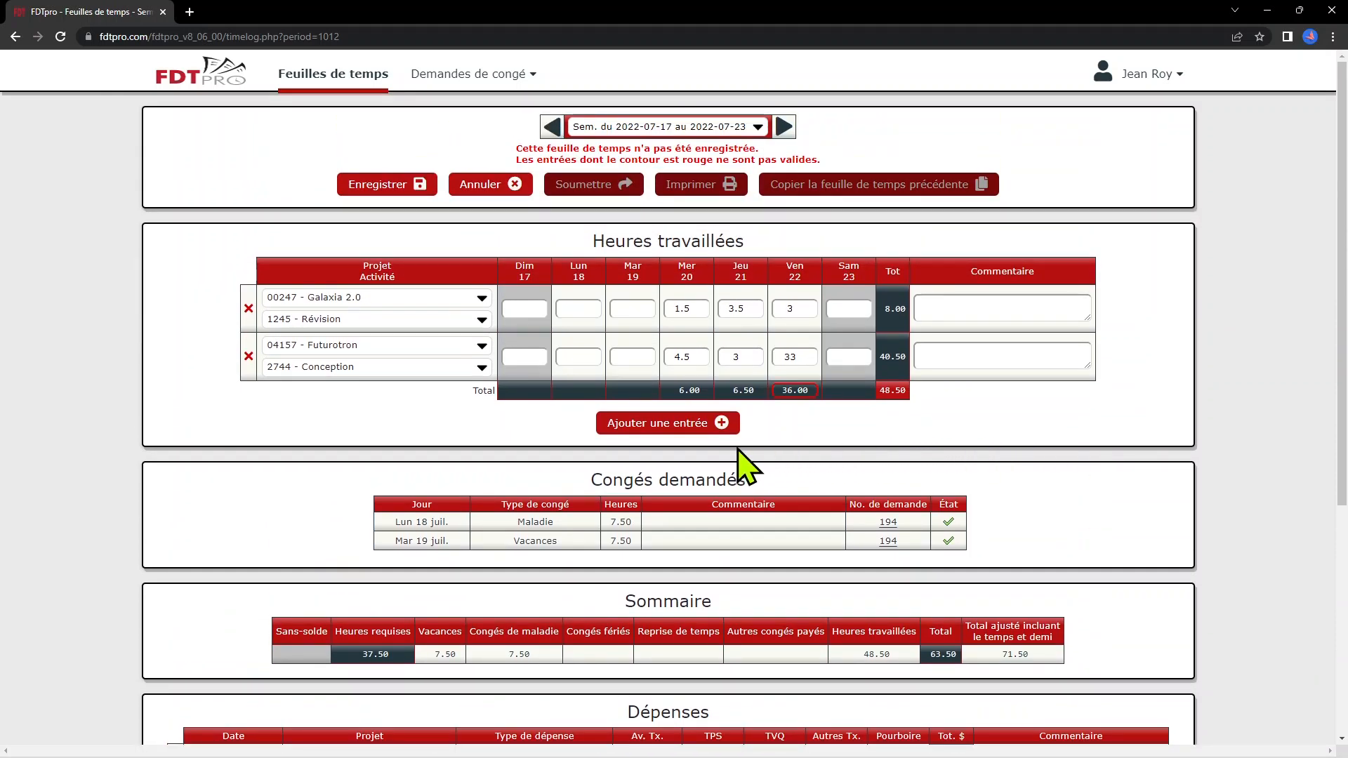
left_click(690, 441)
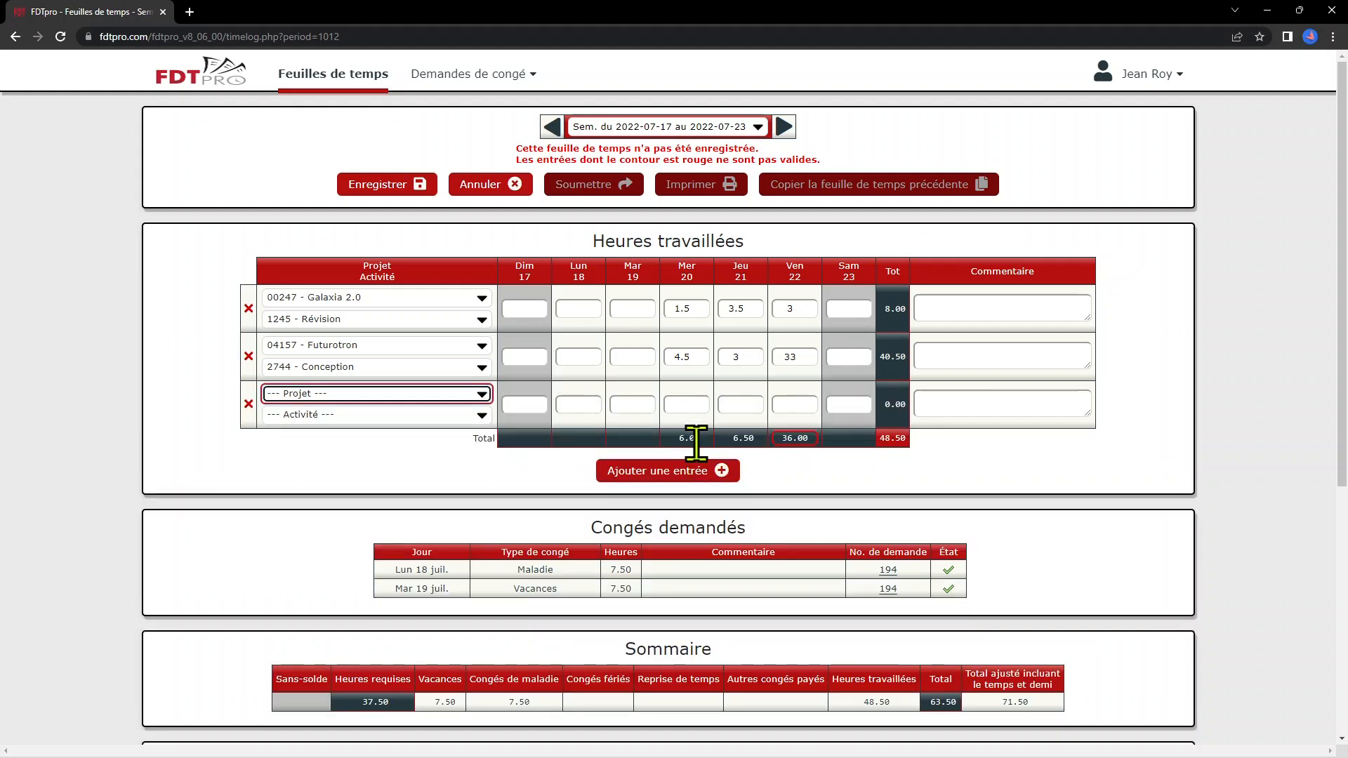
left_click(686, 476)
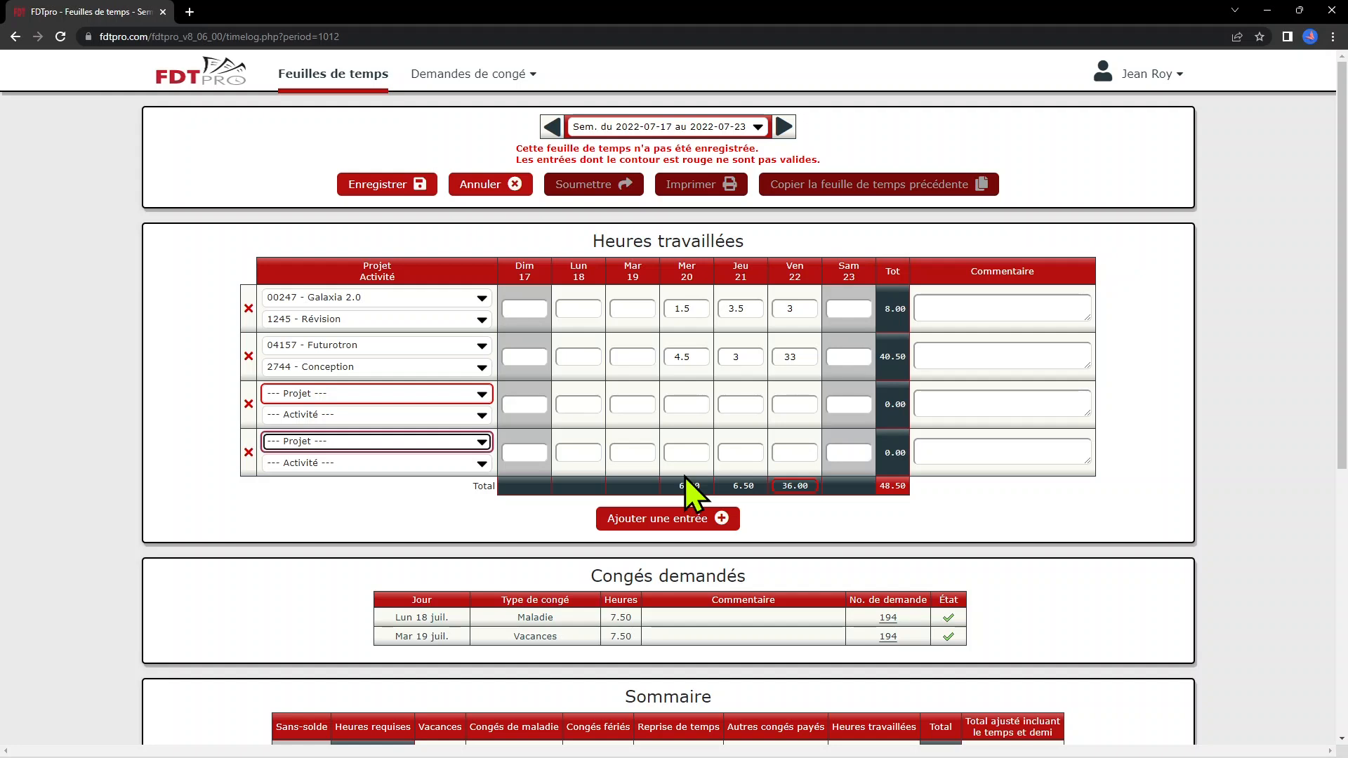
Assign project 15734 - Alibaba to both new rows
left_click(458, 414)
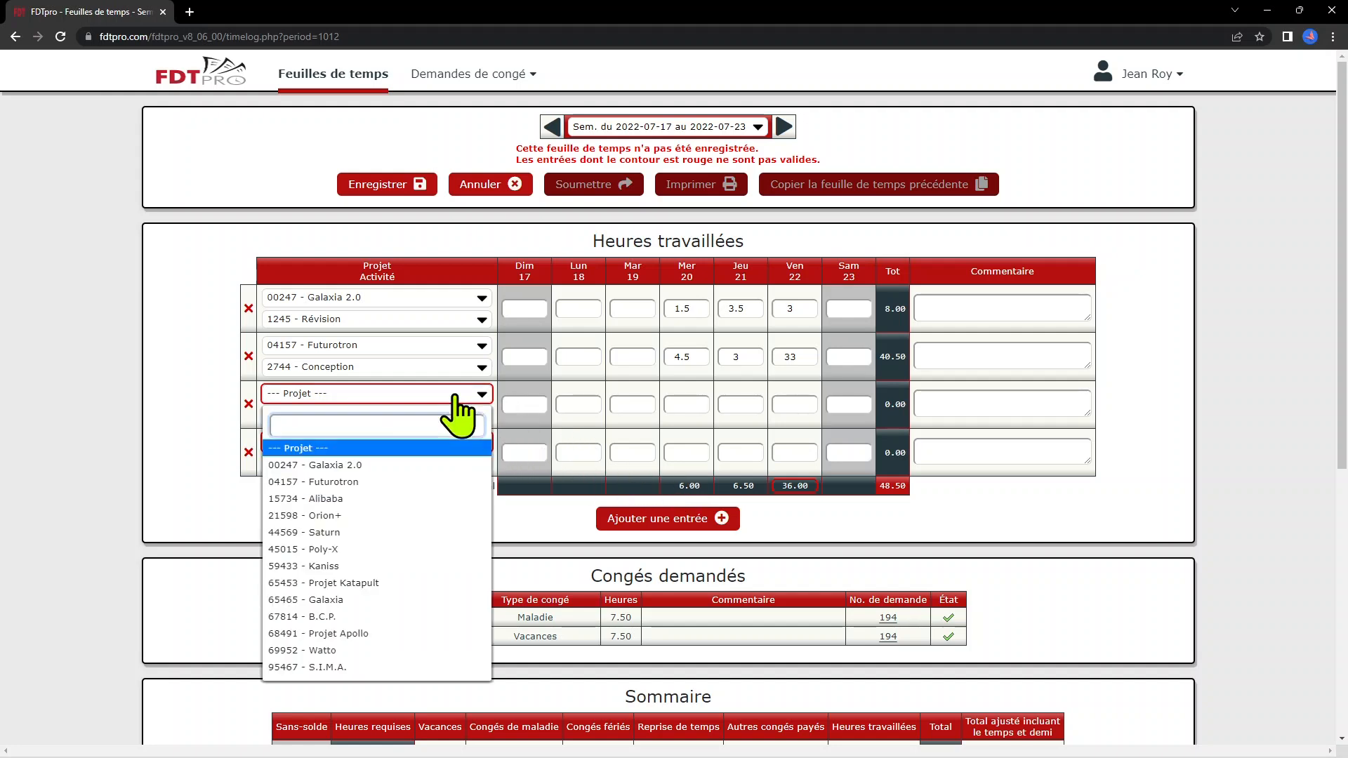
type("al")
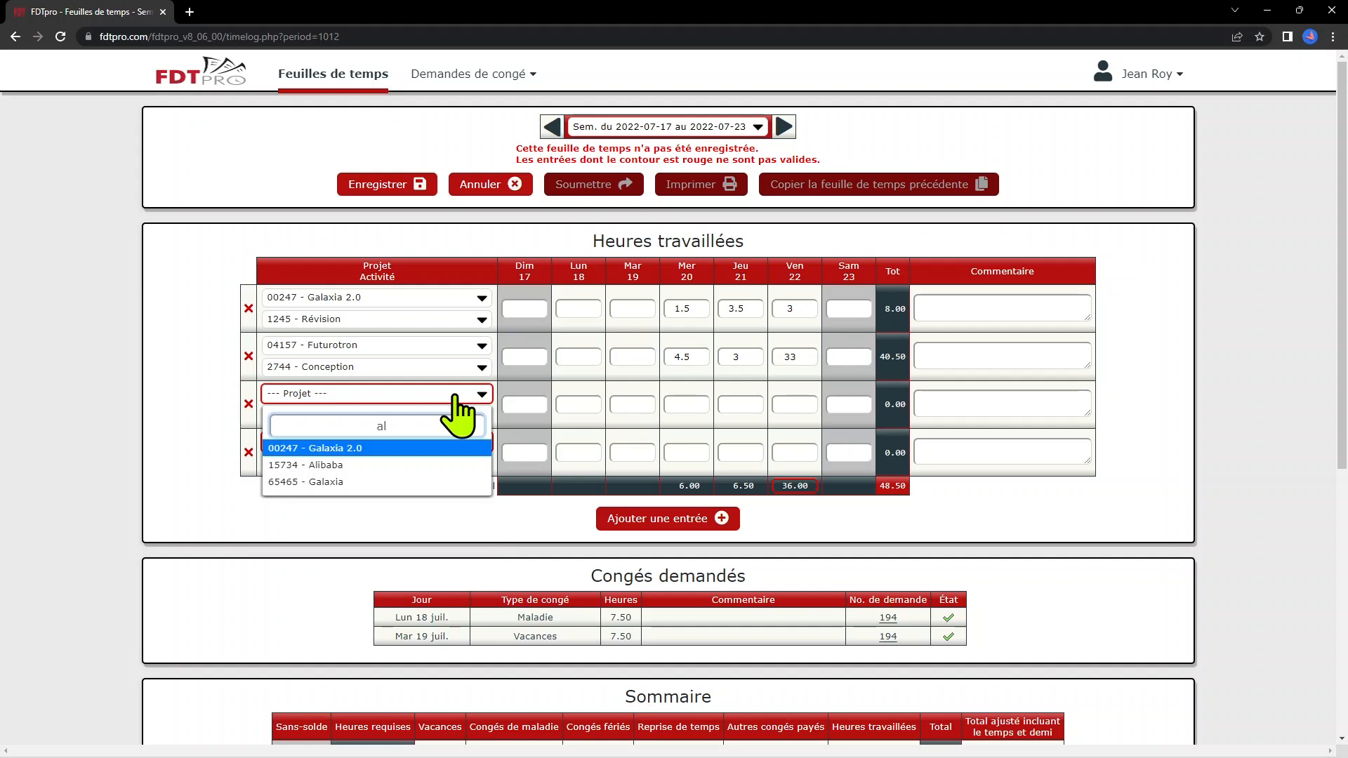
left_click(445, 464)
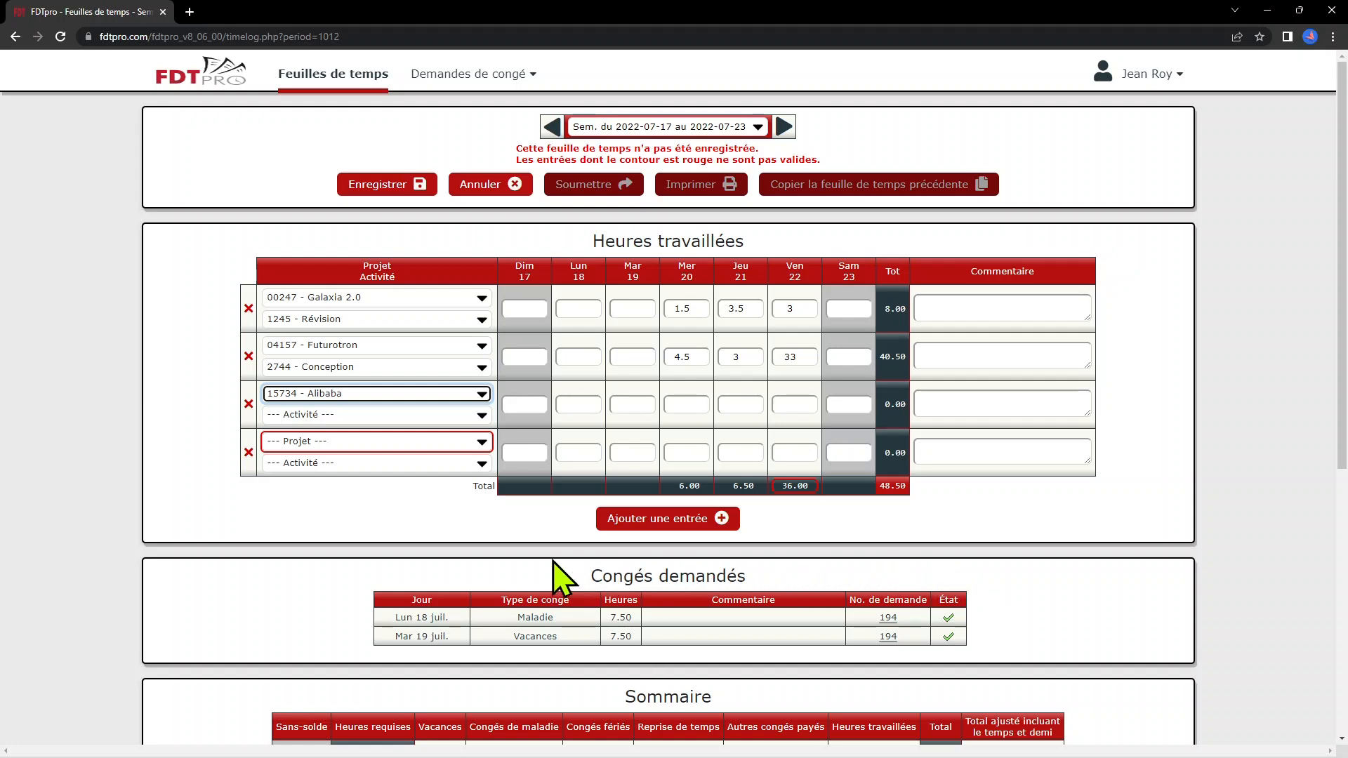
left_click(397, 444)
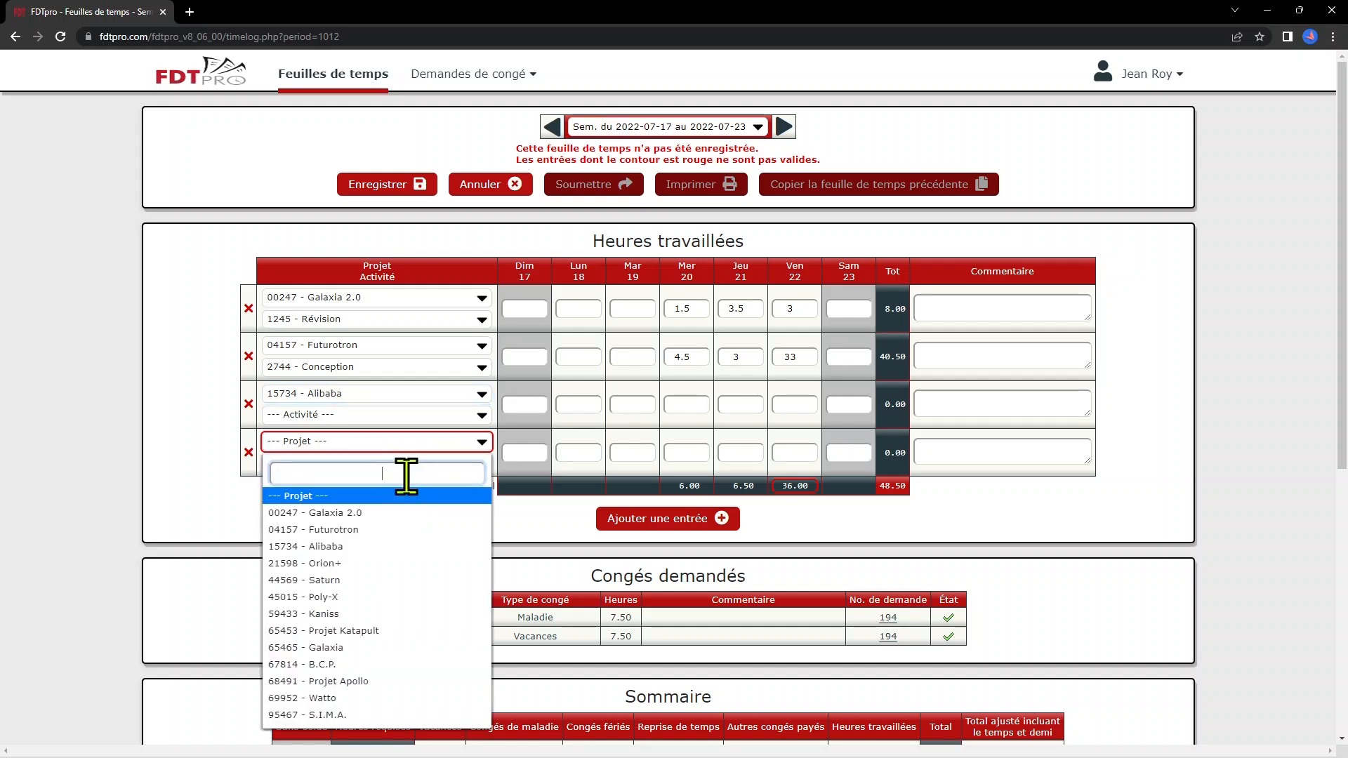
left_click(405, 548)
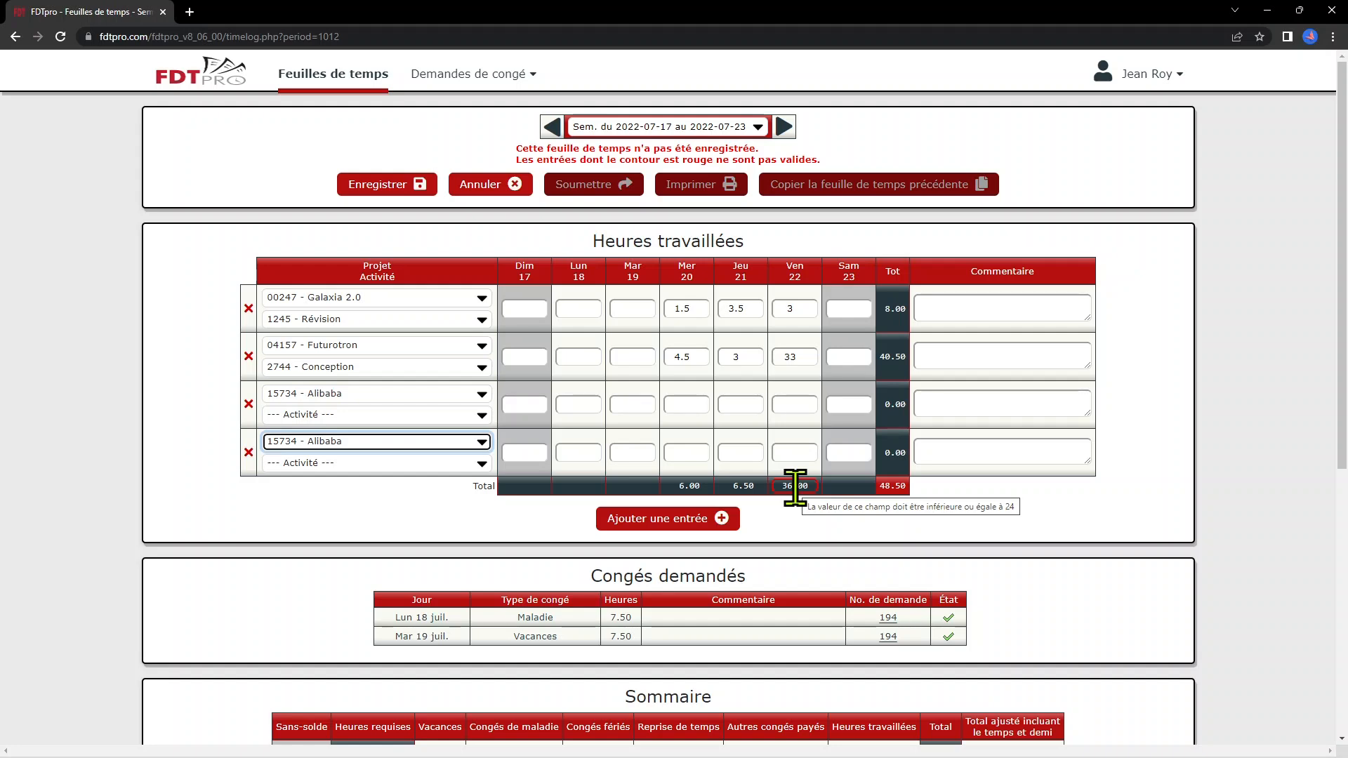
Correct Futurotron's Friday hours from 33 to 3 and log 2 Thursday hours on both Alibaba rows
left_click(802, 355)
key("BackSpace")
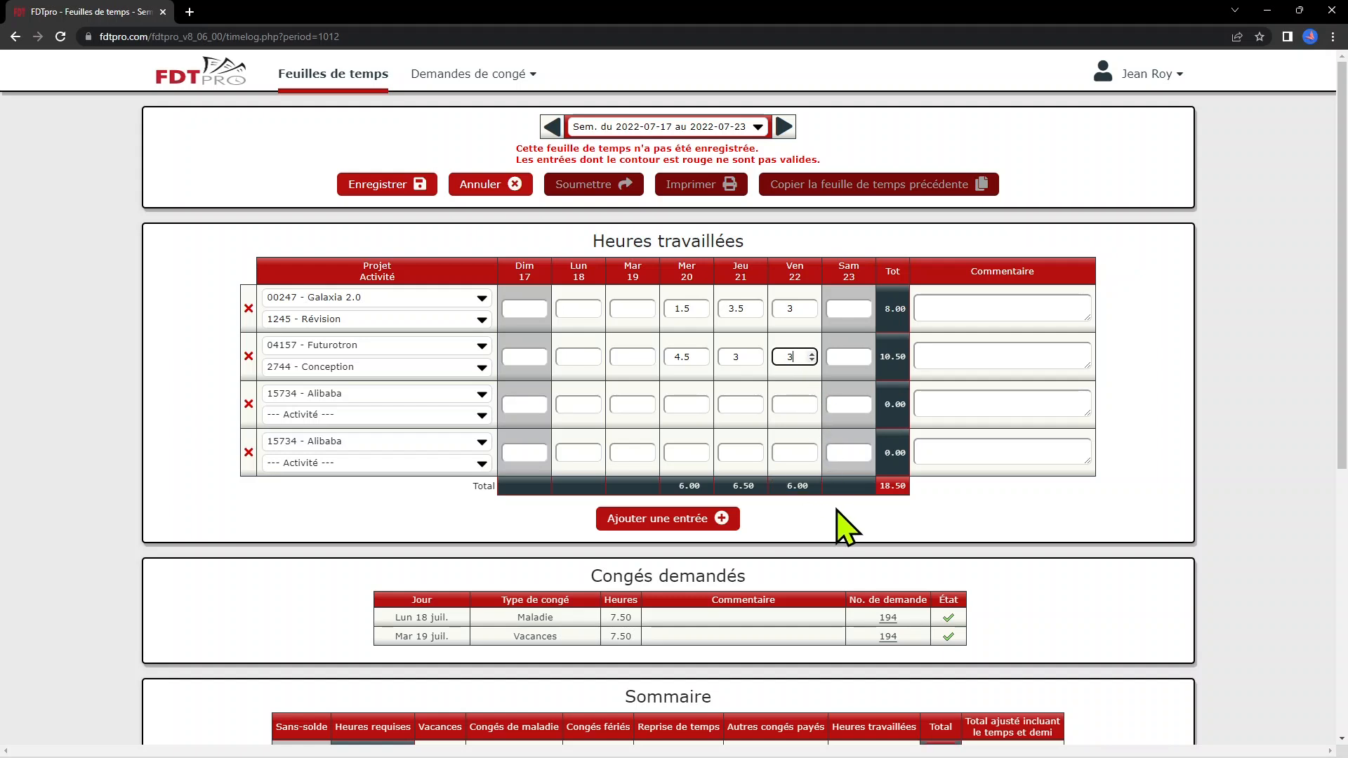
scroll(1096, 537, "down", 3)
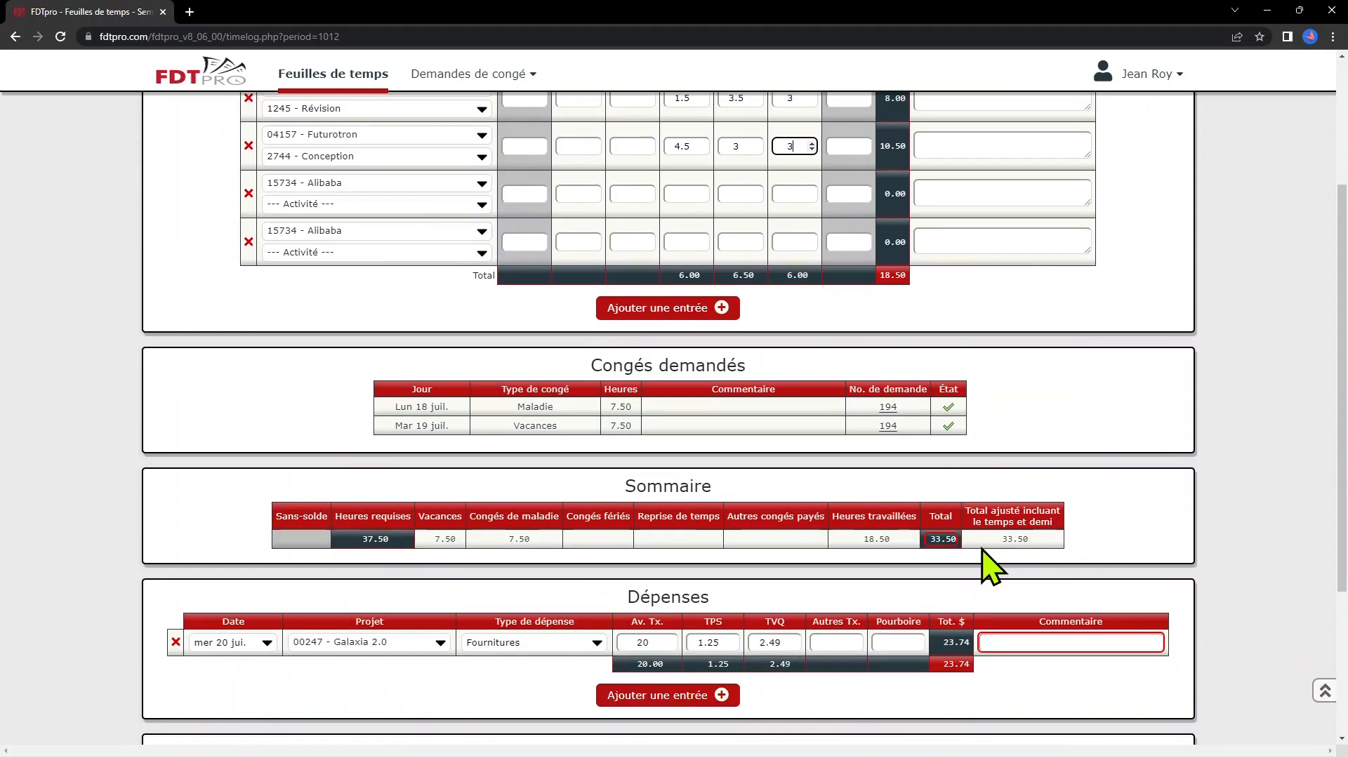
mouse_move(936, 539)
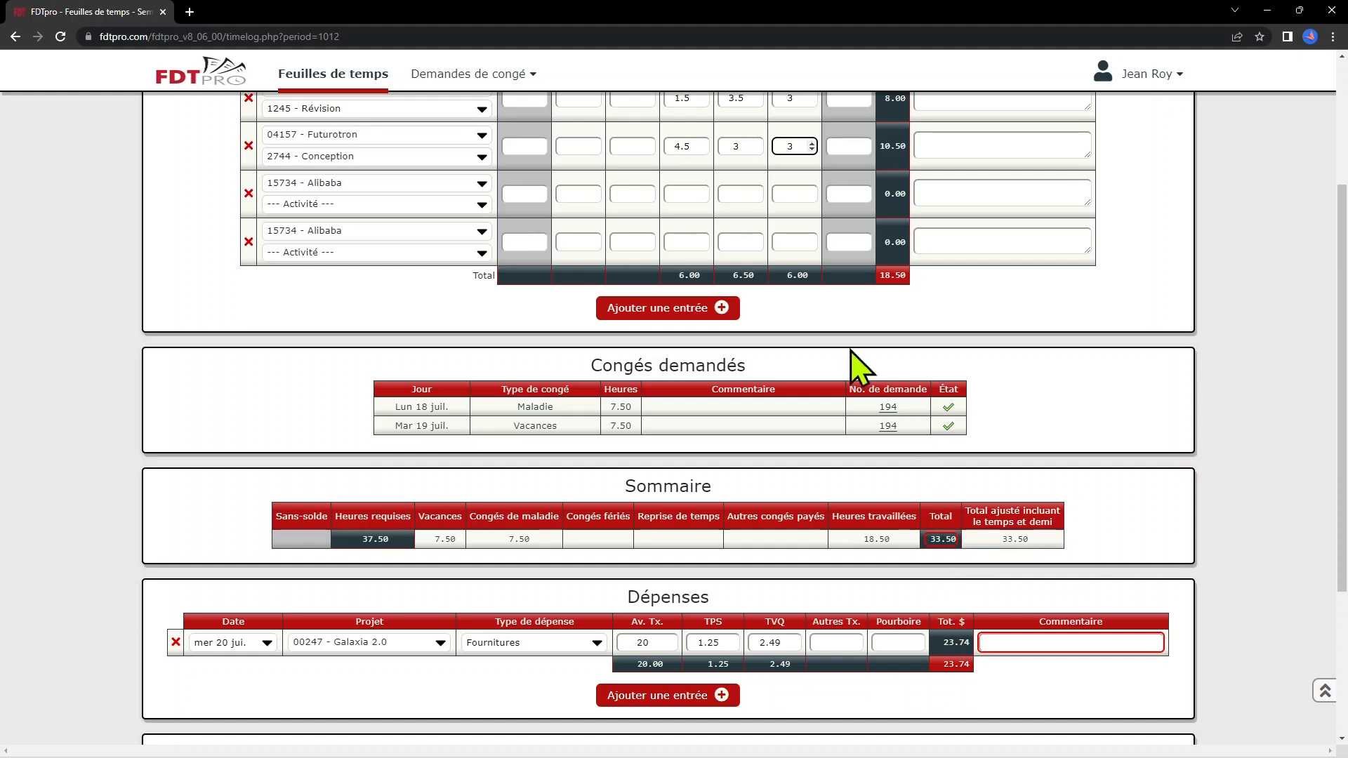
left_click(743, 195)
type("2")
left_click(741, 241)
type("2")
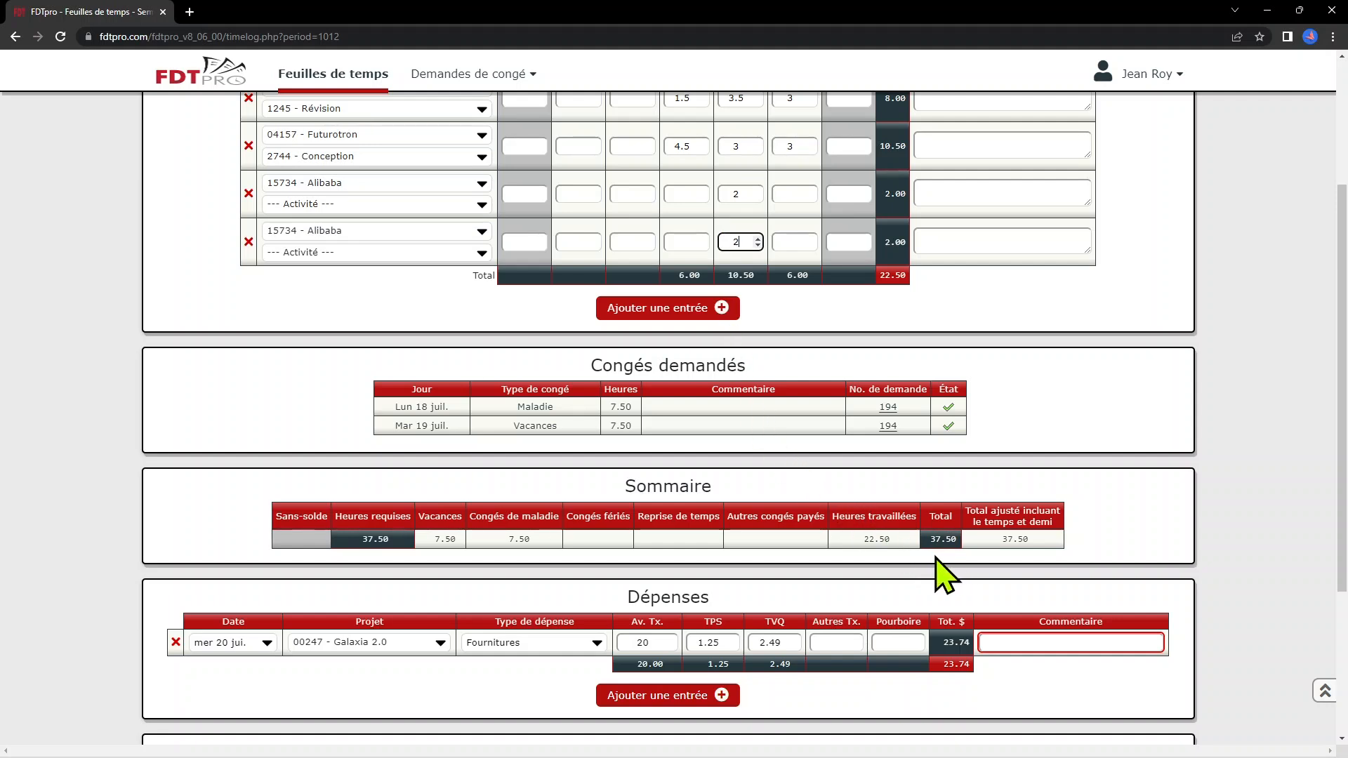
Enter the comment 'test' on the 23.74 Galaxia 2.0 supplies expense
scroll(1148, 590, "down", 2)
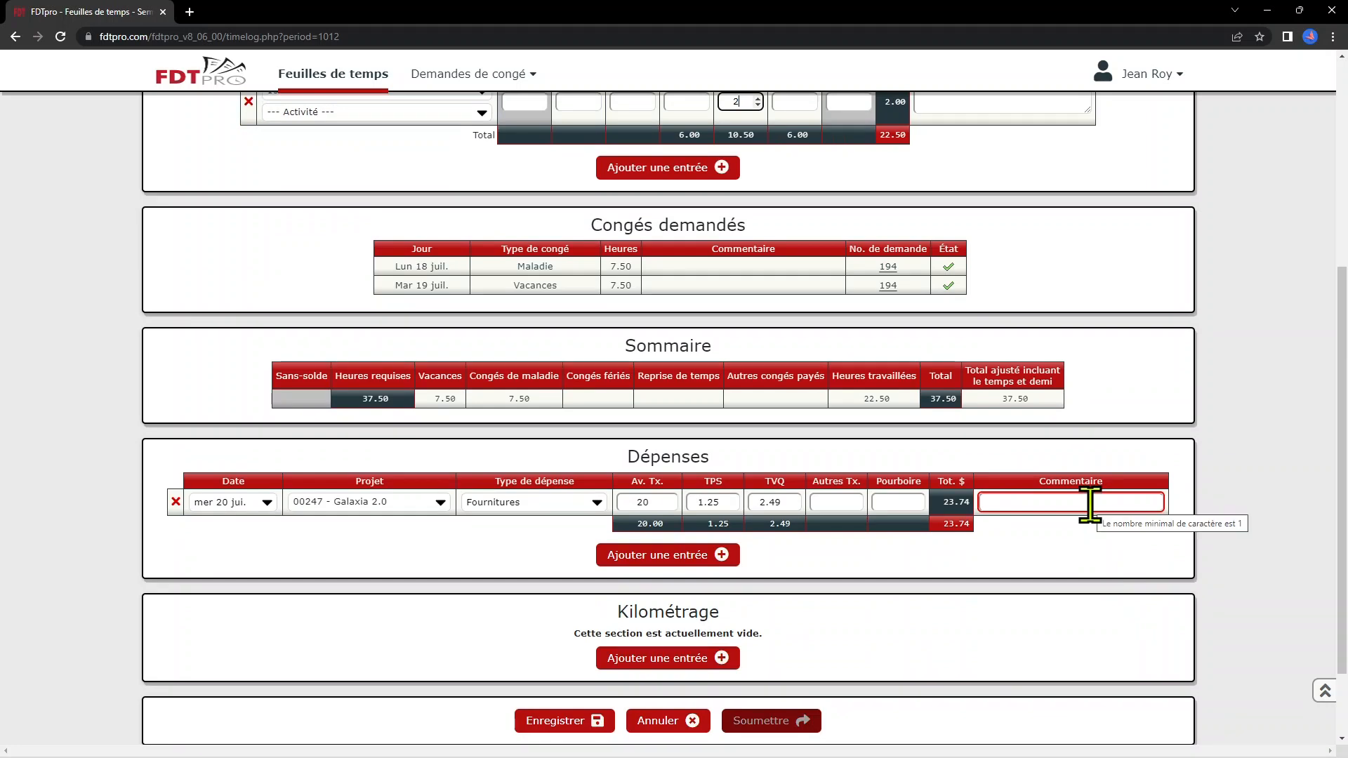
left_click(1090, 505)
type("test")
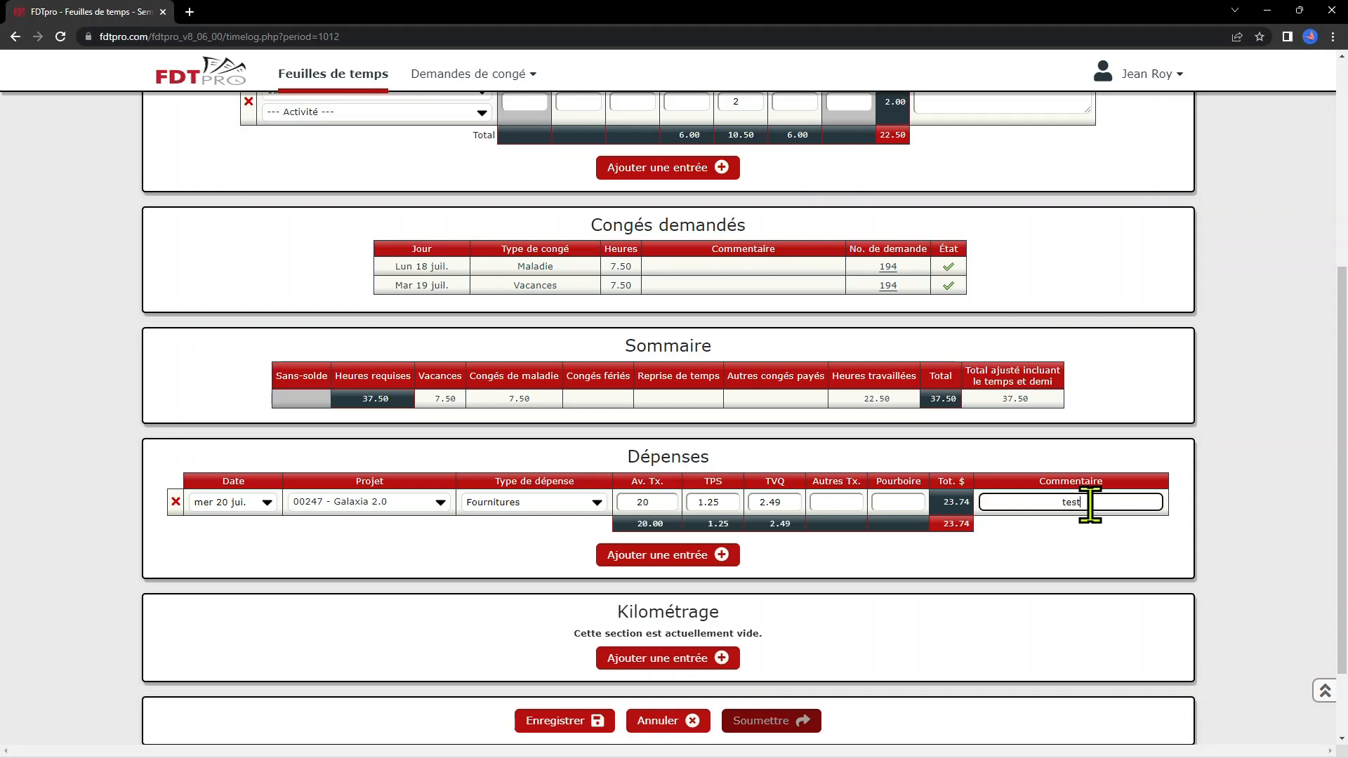
scroll(1090, 504, "up", 5)
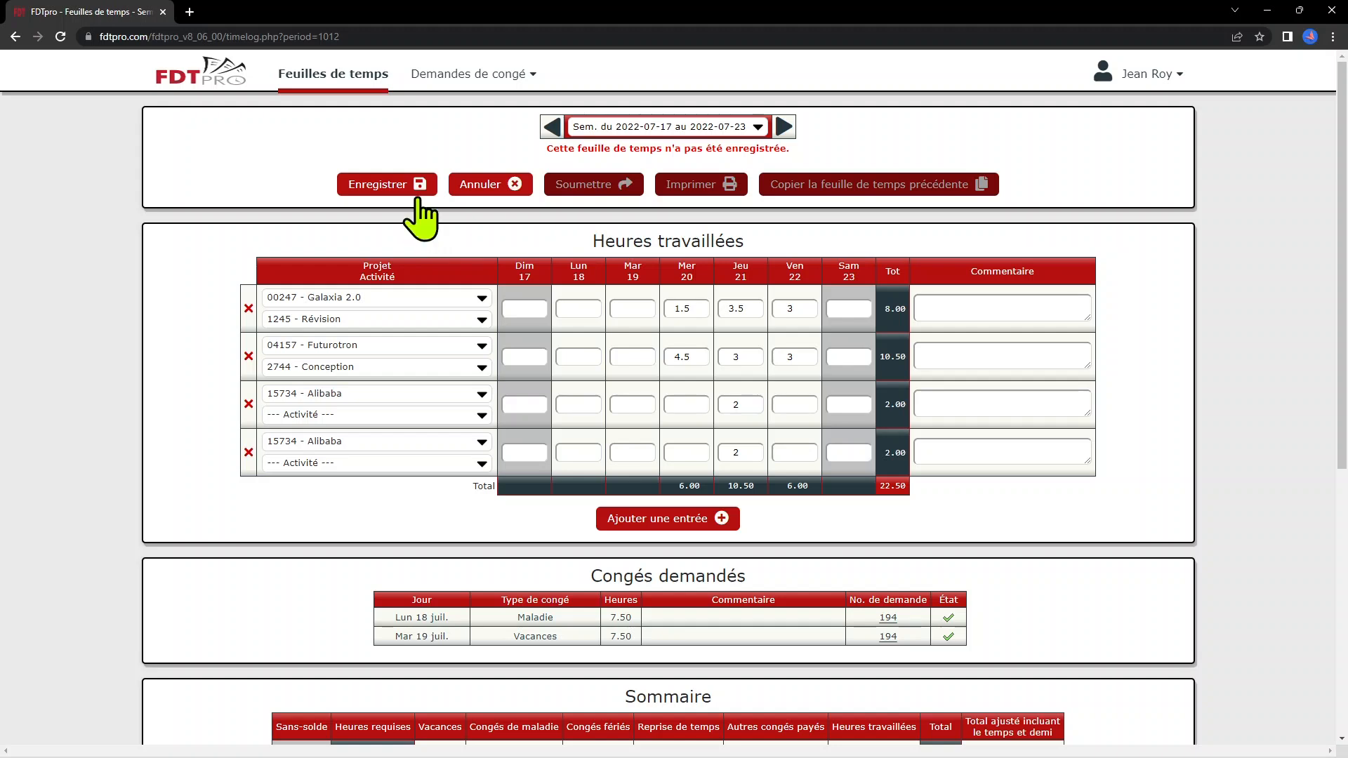
Save, log 1 hour on Tuesday 19 for the Alibaba row, and save again
left_click(394, 187)
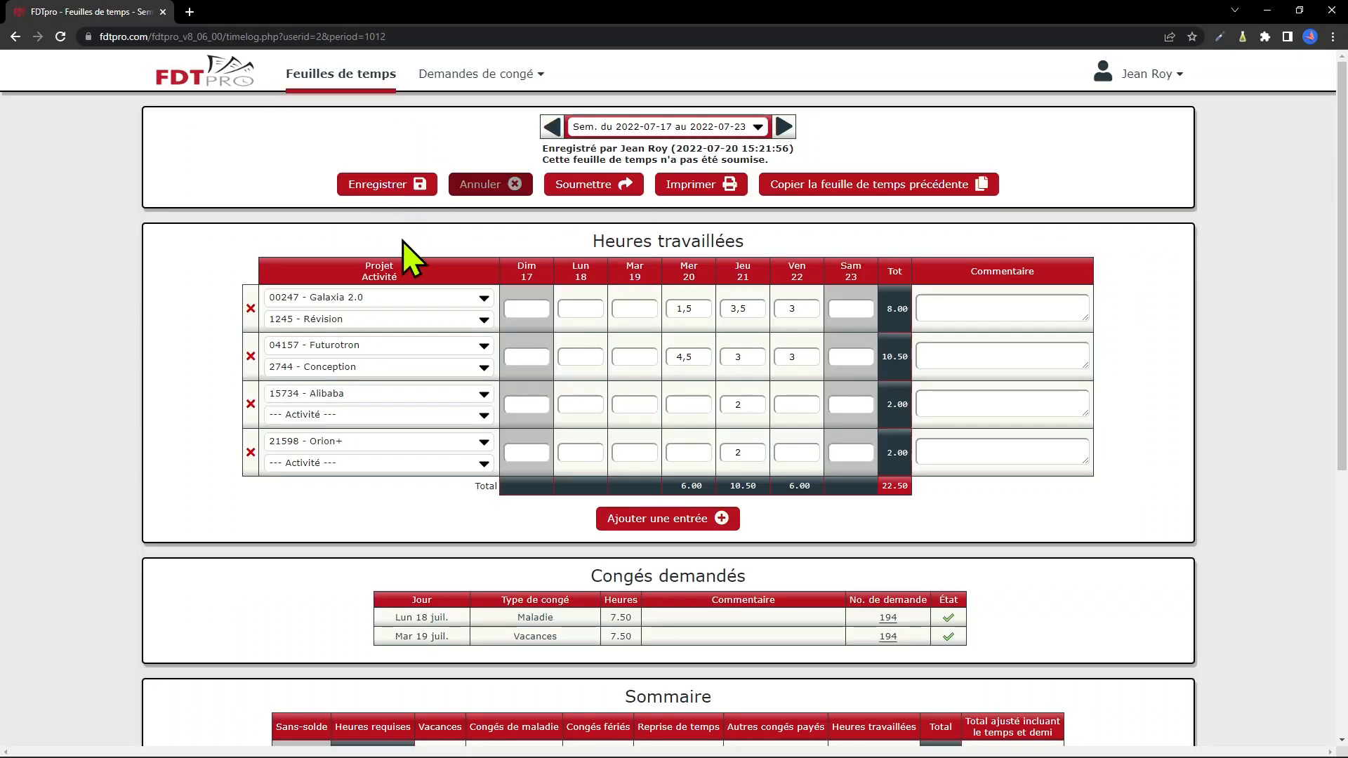
left_click(633, 404)
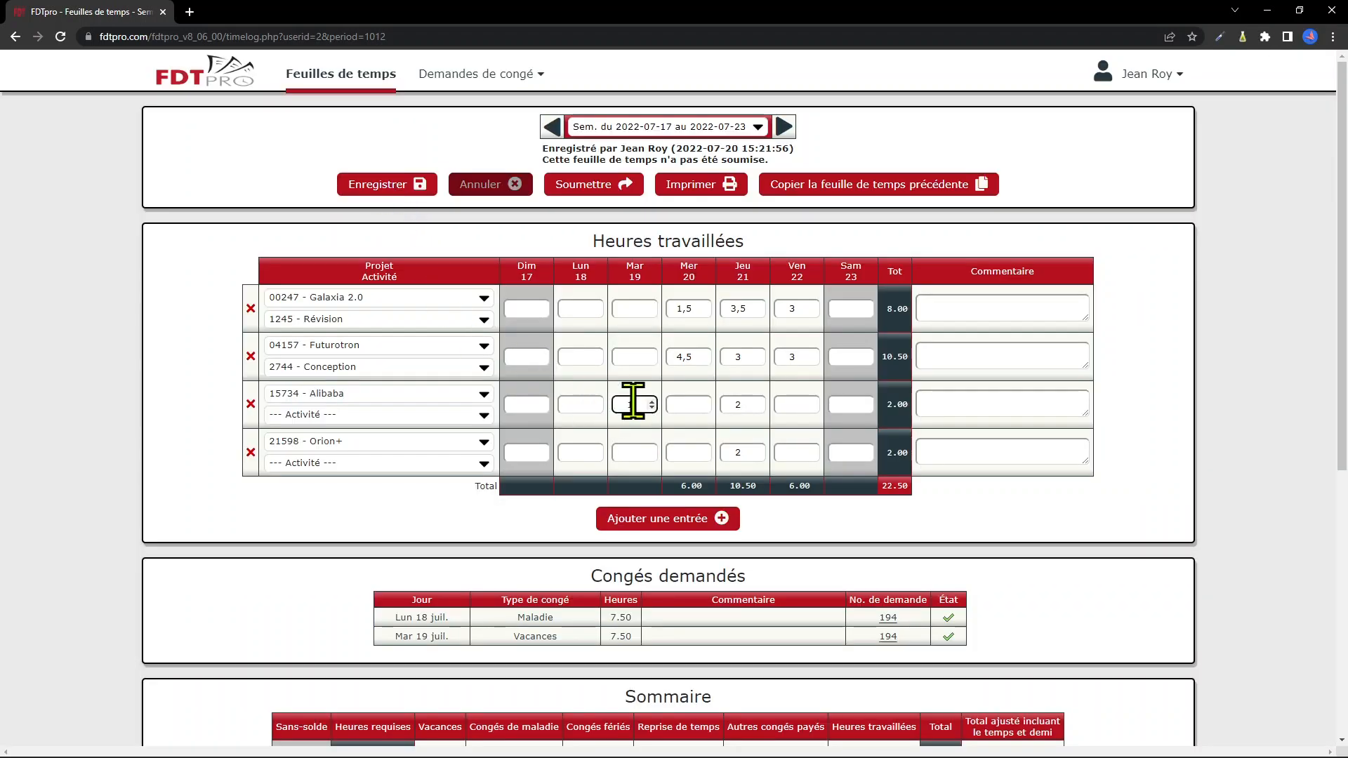
type("1")
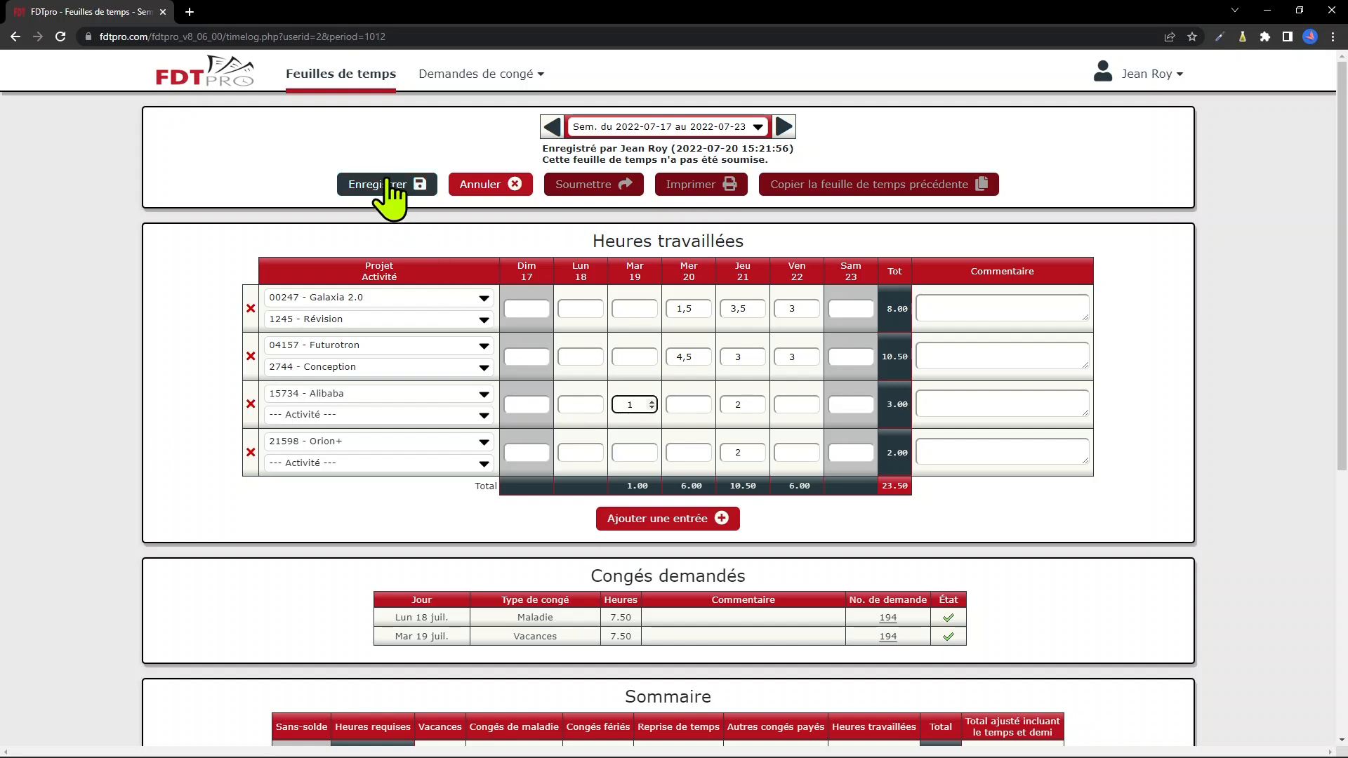
left_click(387, 184)
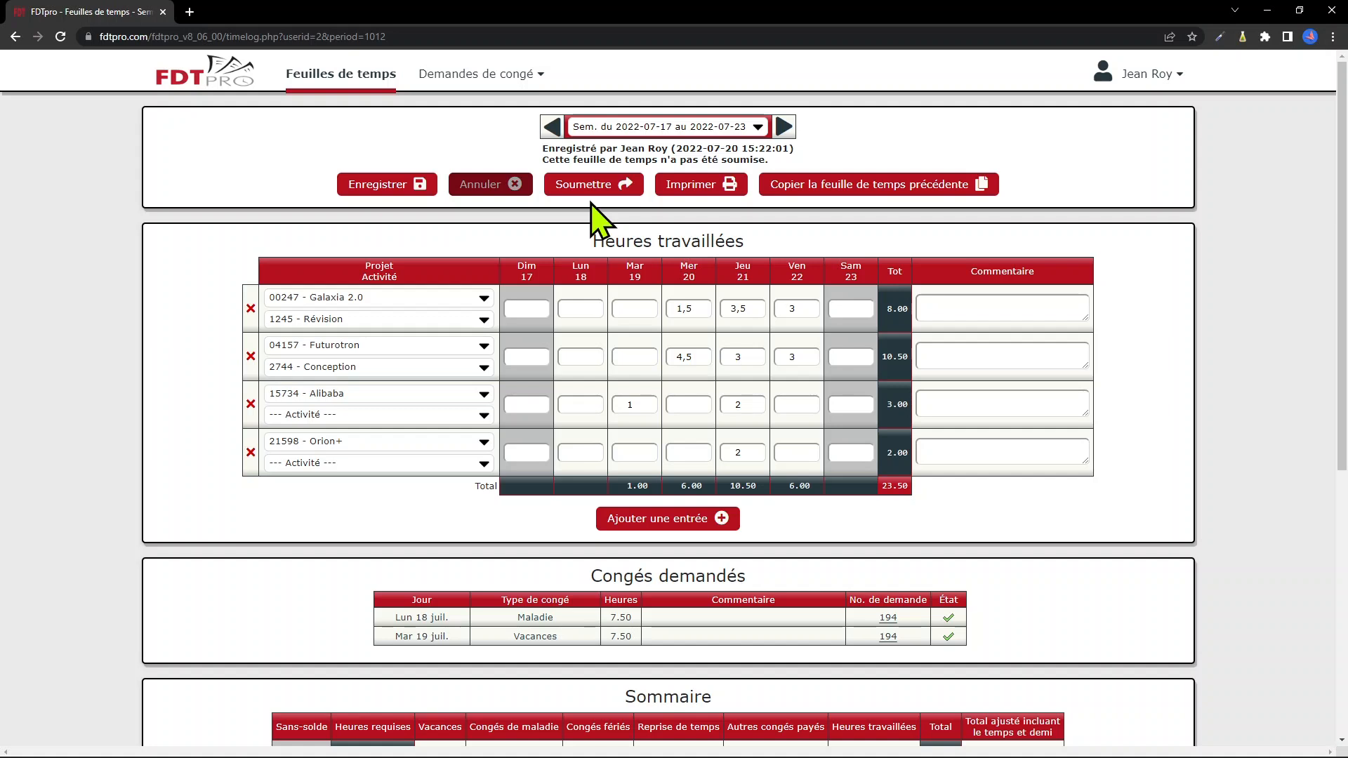
Add a 5 tip to the expense and save, dismissing the tip-not-allowed error
scroll(601, 217, "down", 6)
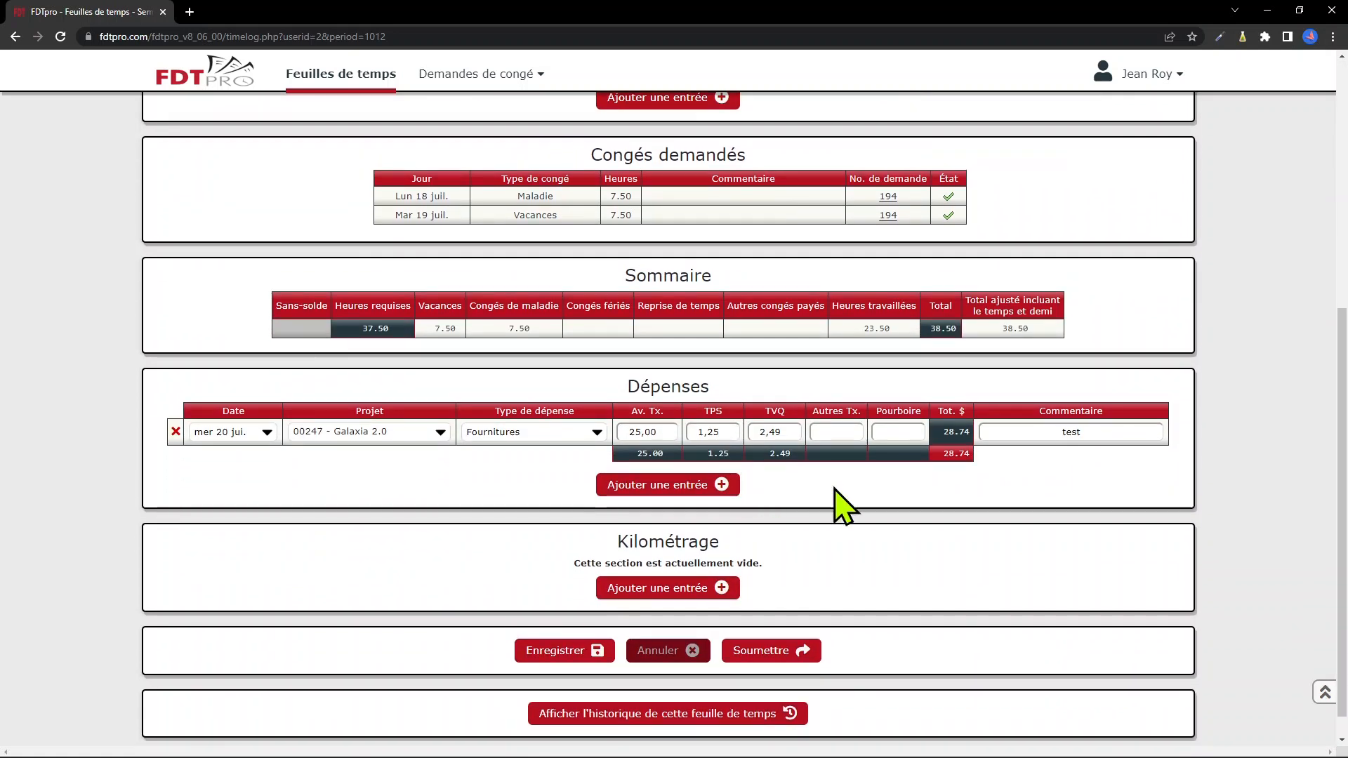
left_click(903, 433)
type("5")
scroll(901, 433, "up", 6)
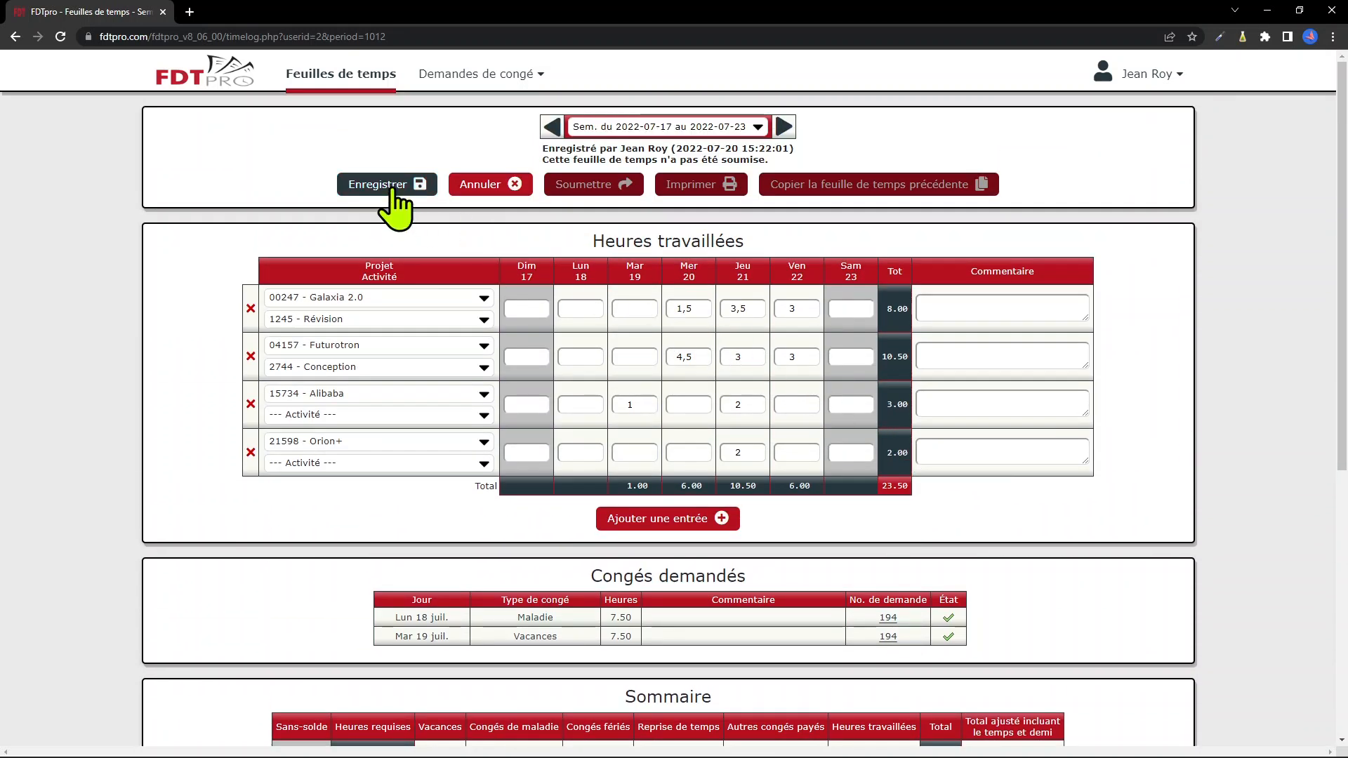
left_click(392, 187)
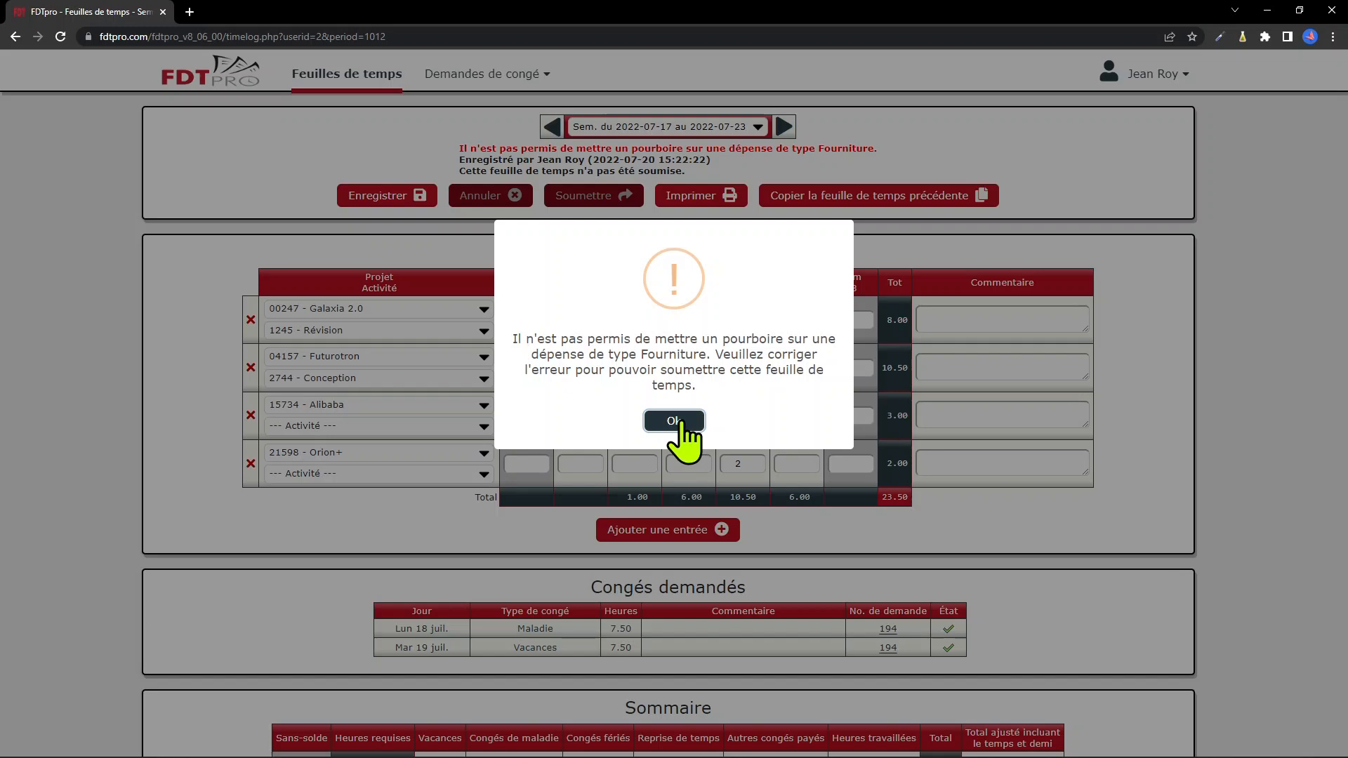
left_click(674, 422)
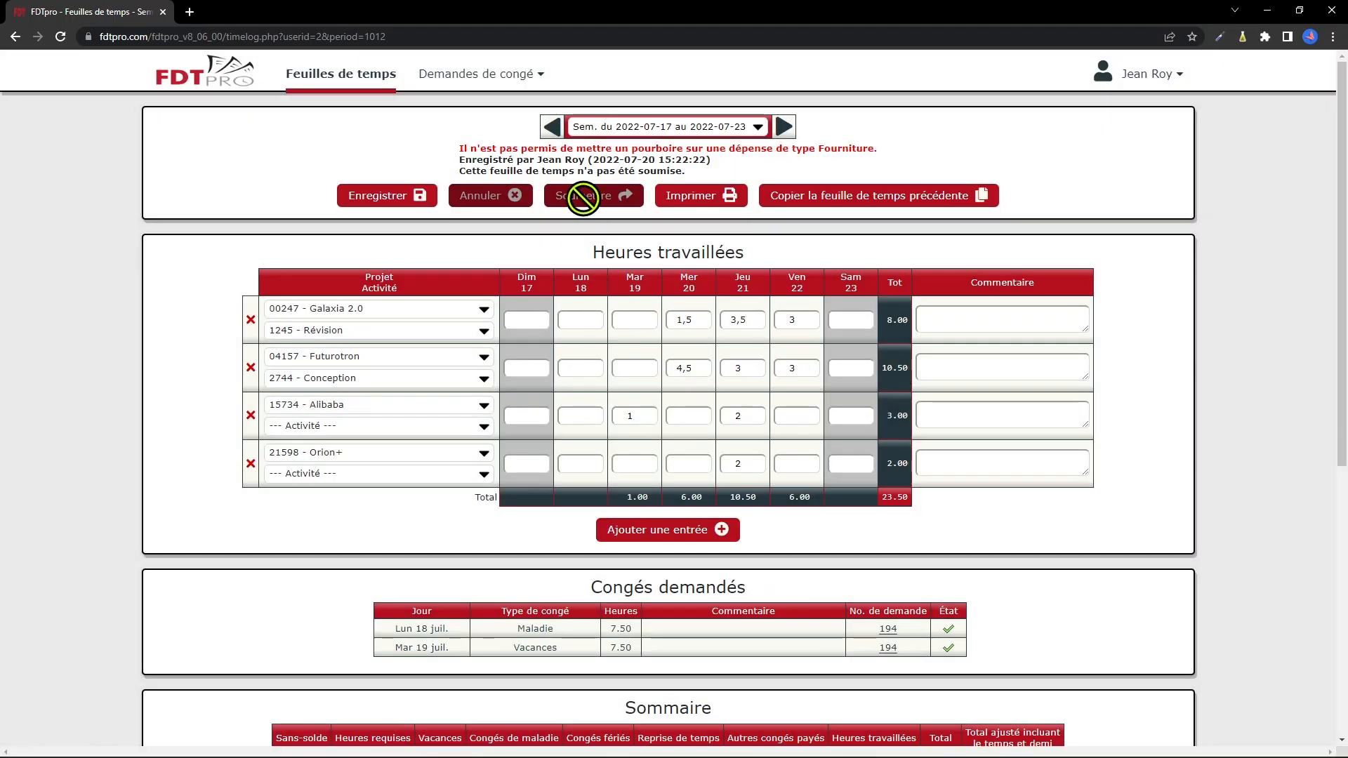
Clear the 5,00 tip from the Fournitures expense, bringing it to 28.74
scroll(819, 496, "down", 5)
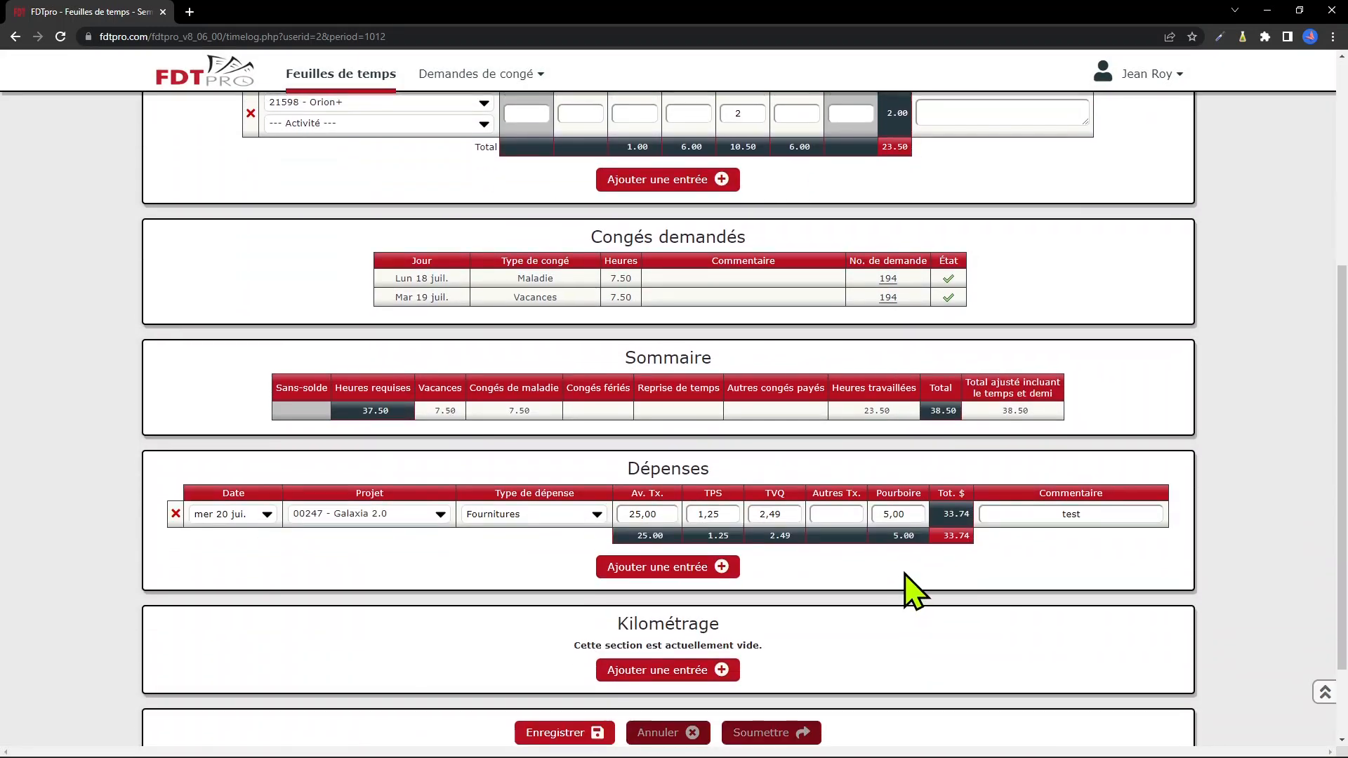
double_click(908, 513)
key("BackSpace")
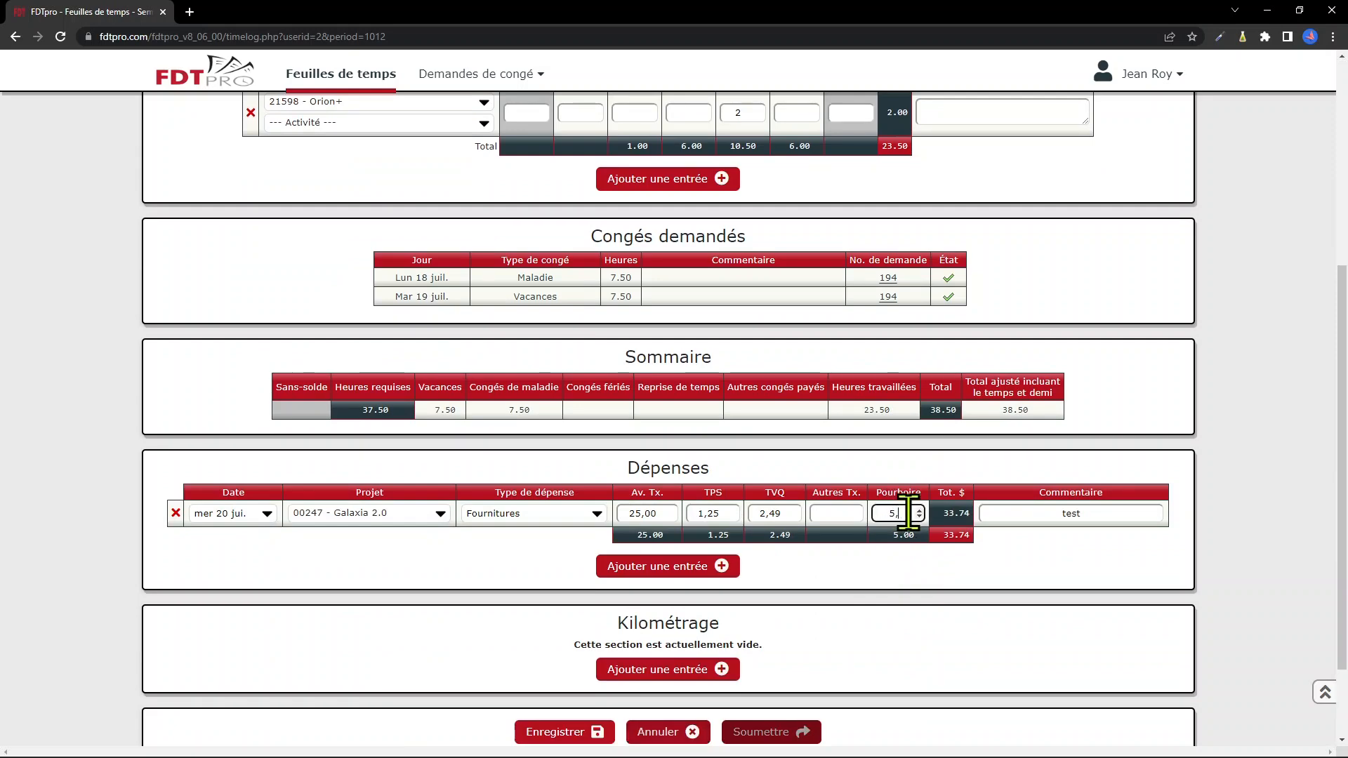
scroll(908, 514, "up", 5)
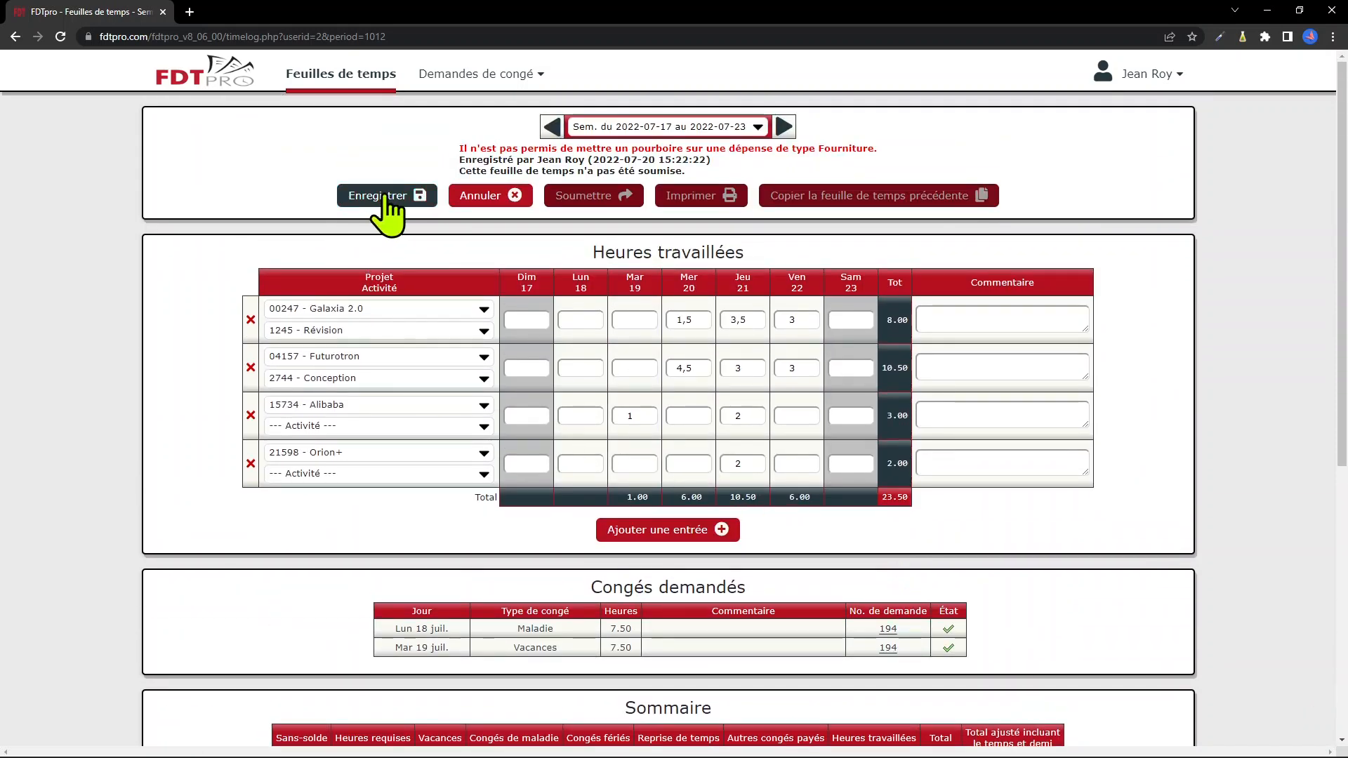
Save and submit, reopen for editing, remove Alibaba's Tuesday 19 hour, and save
left_click(385, 197)
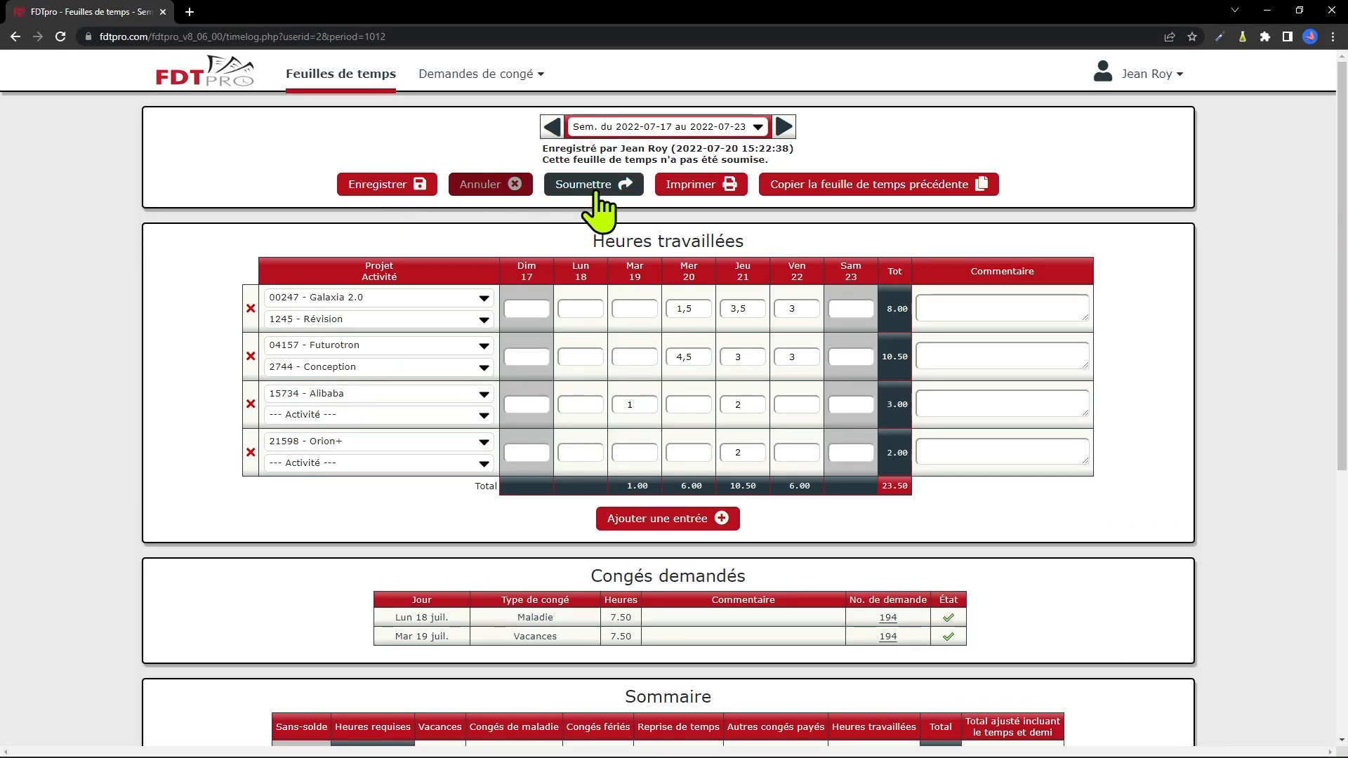
left_click(596, 188)
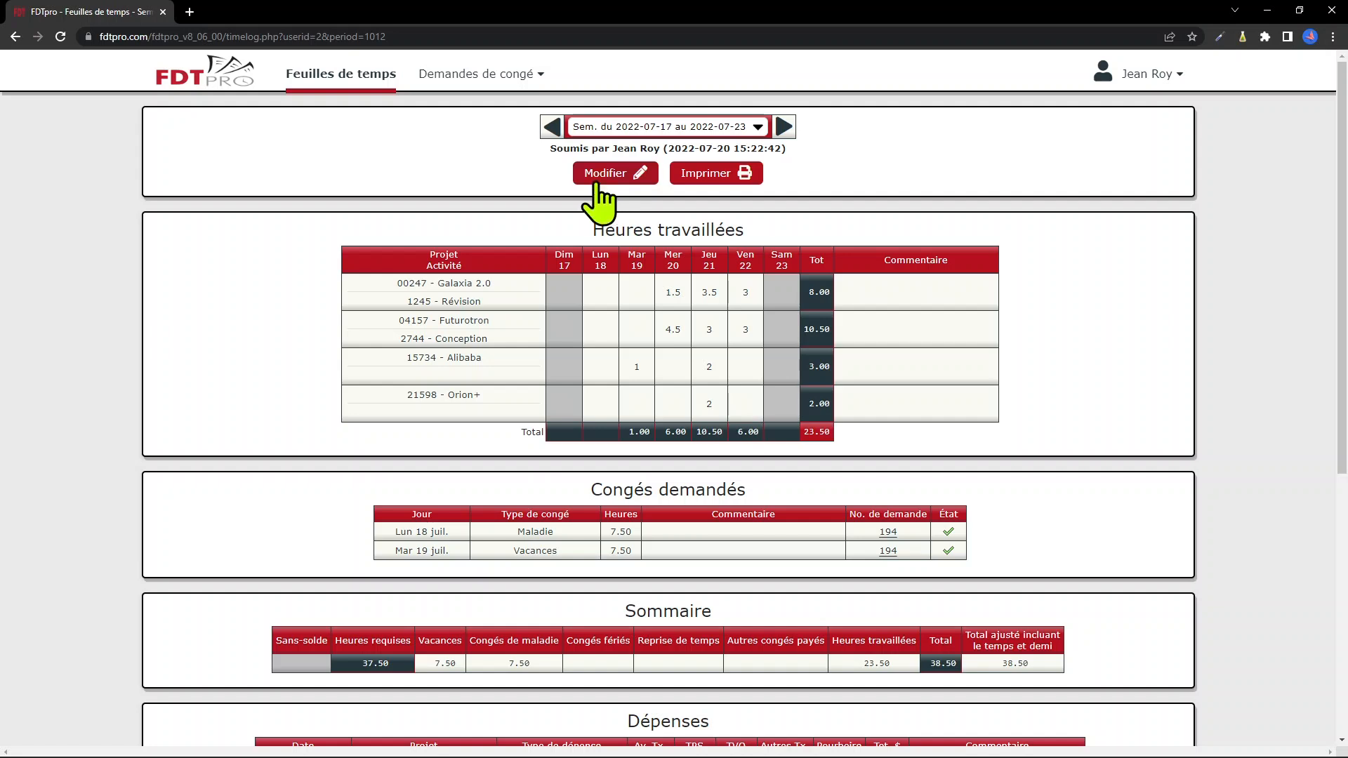
left_click(600, 175)
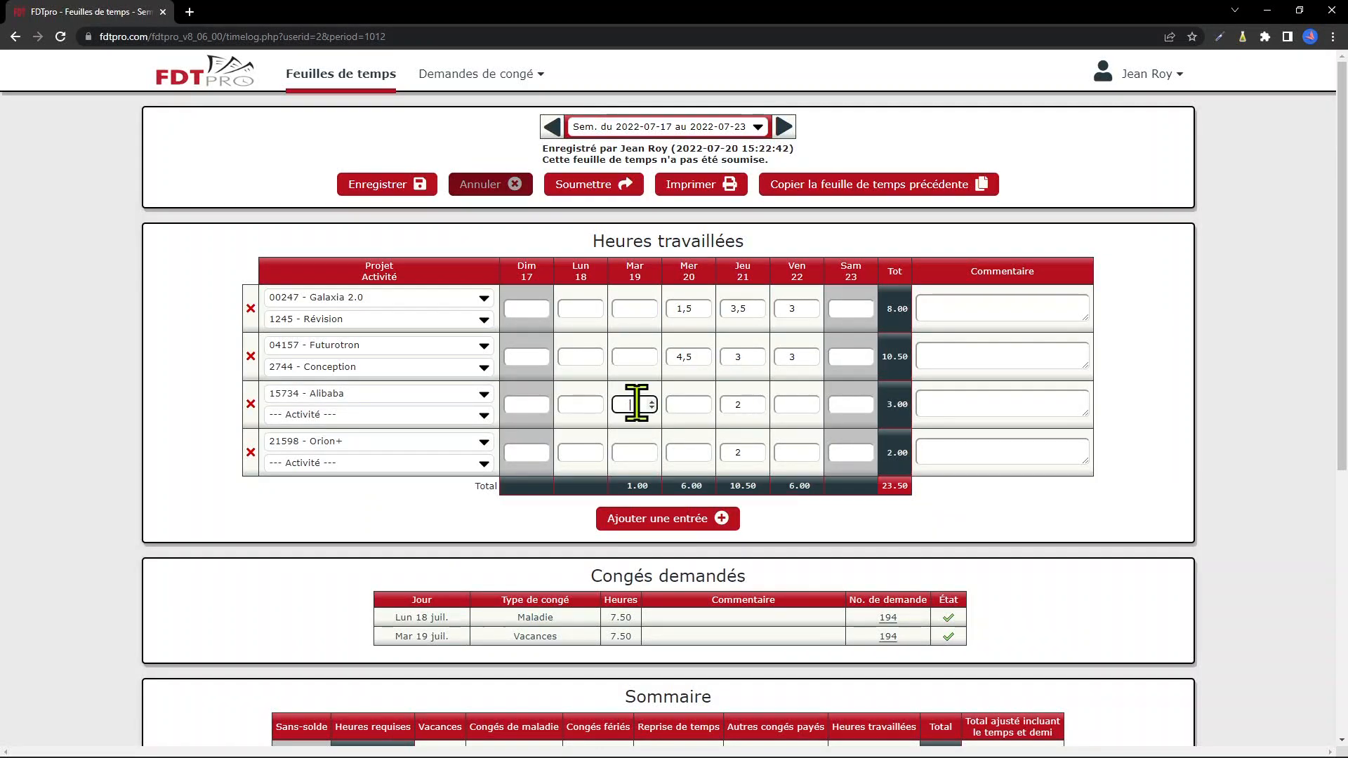
key("BackSpace")
left_click(393, 185)
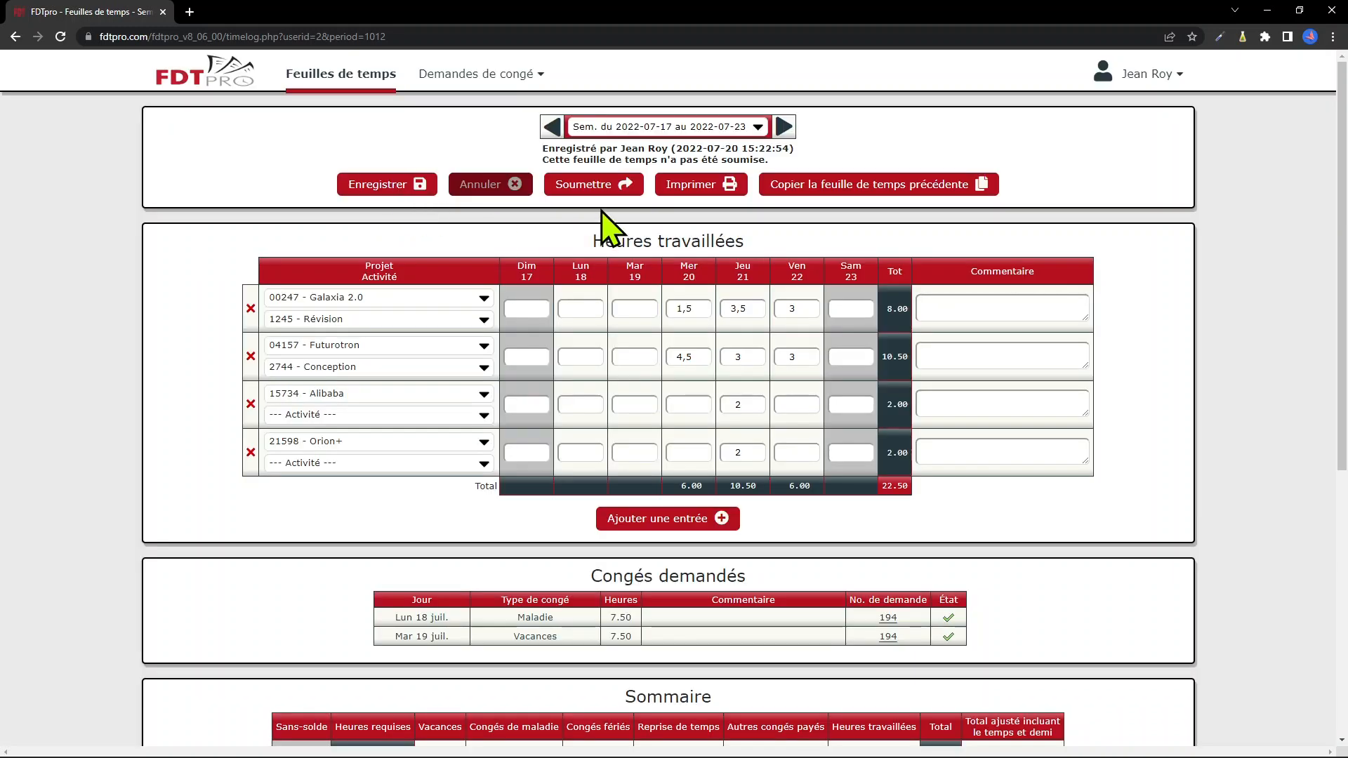
Submit the 2022-07-17 week timesheet and review its submitted, approved and locked status
left_click(608, 189)
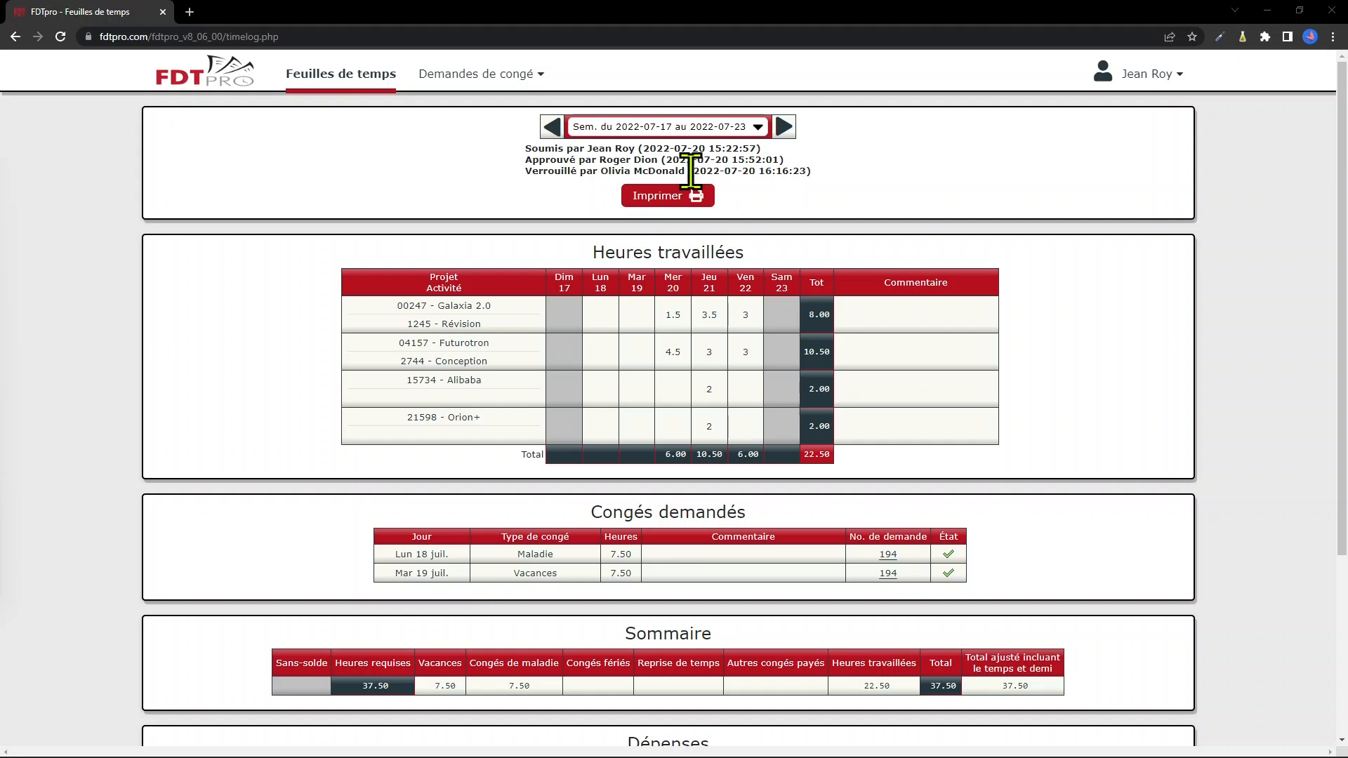
left_click_drag(809, 172, 526, 149)
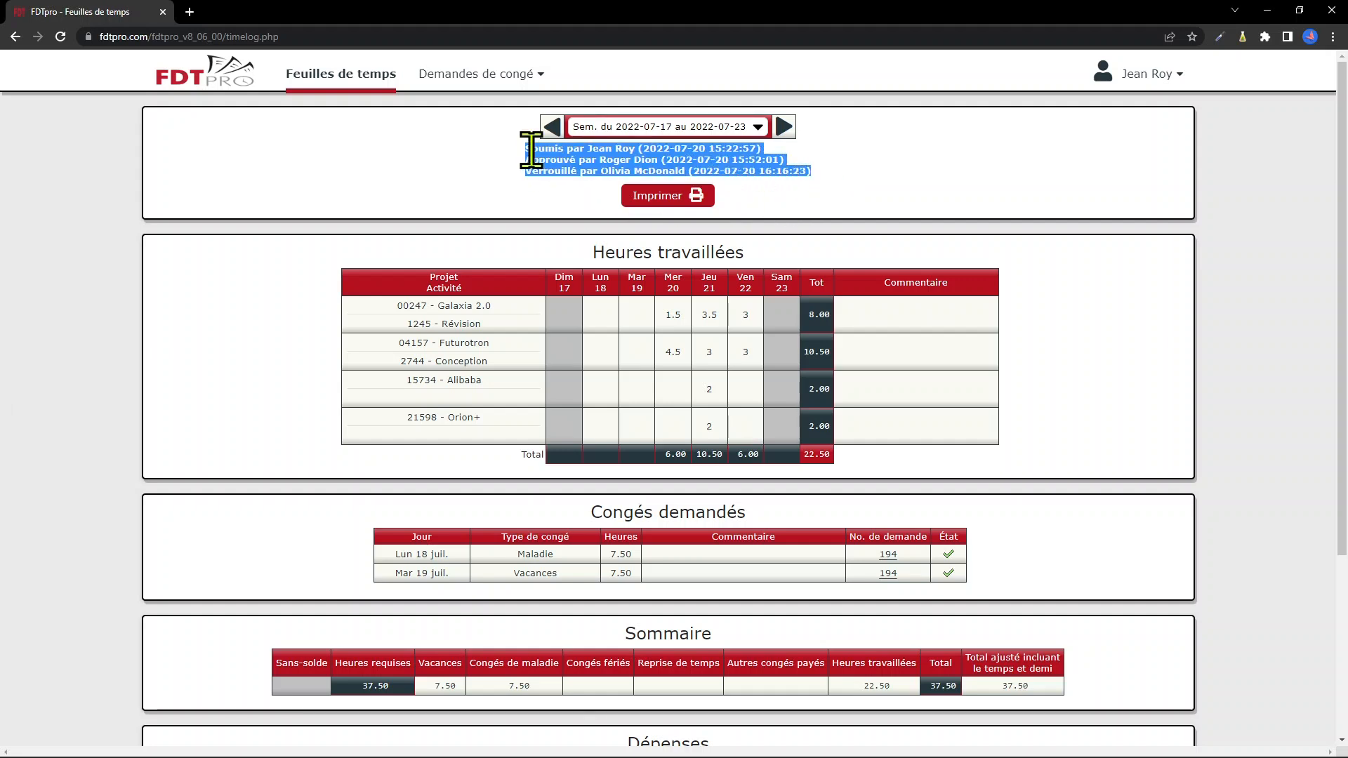
left_click(846, 192)
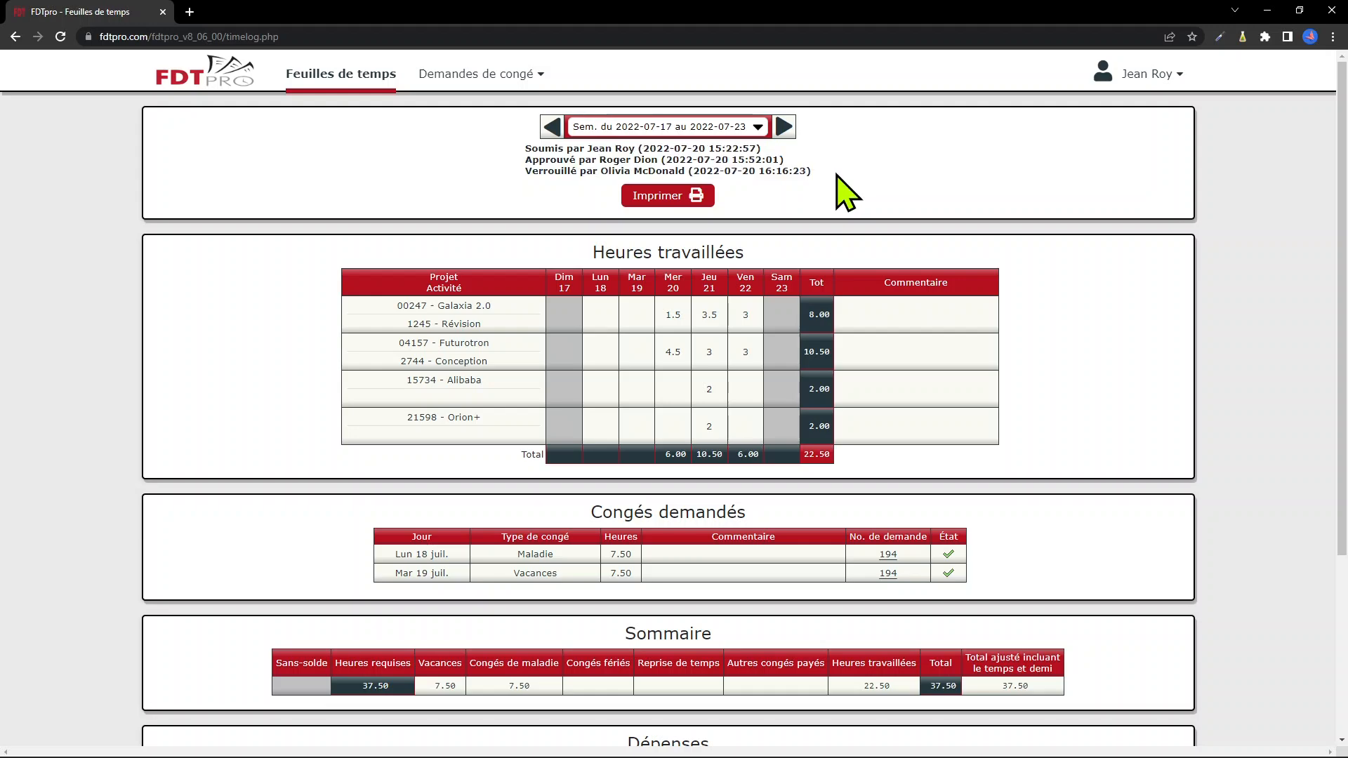
scroll(846, 191, "down", 4)
left_click(678, 692)
scroll(678, 696, "down", 4)
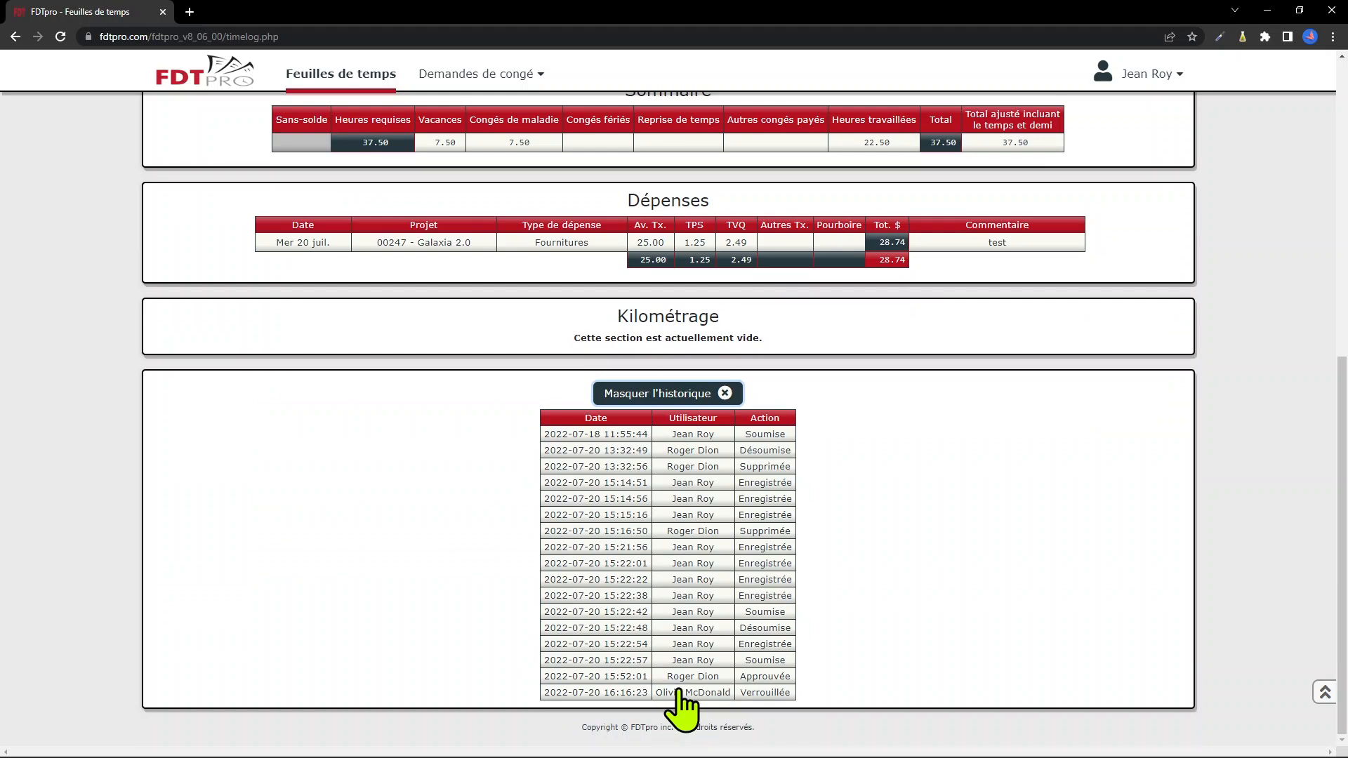
scroll(678, 692, "up", 8)
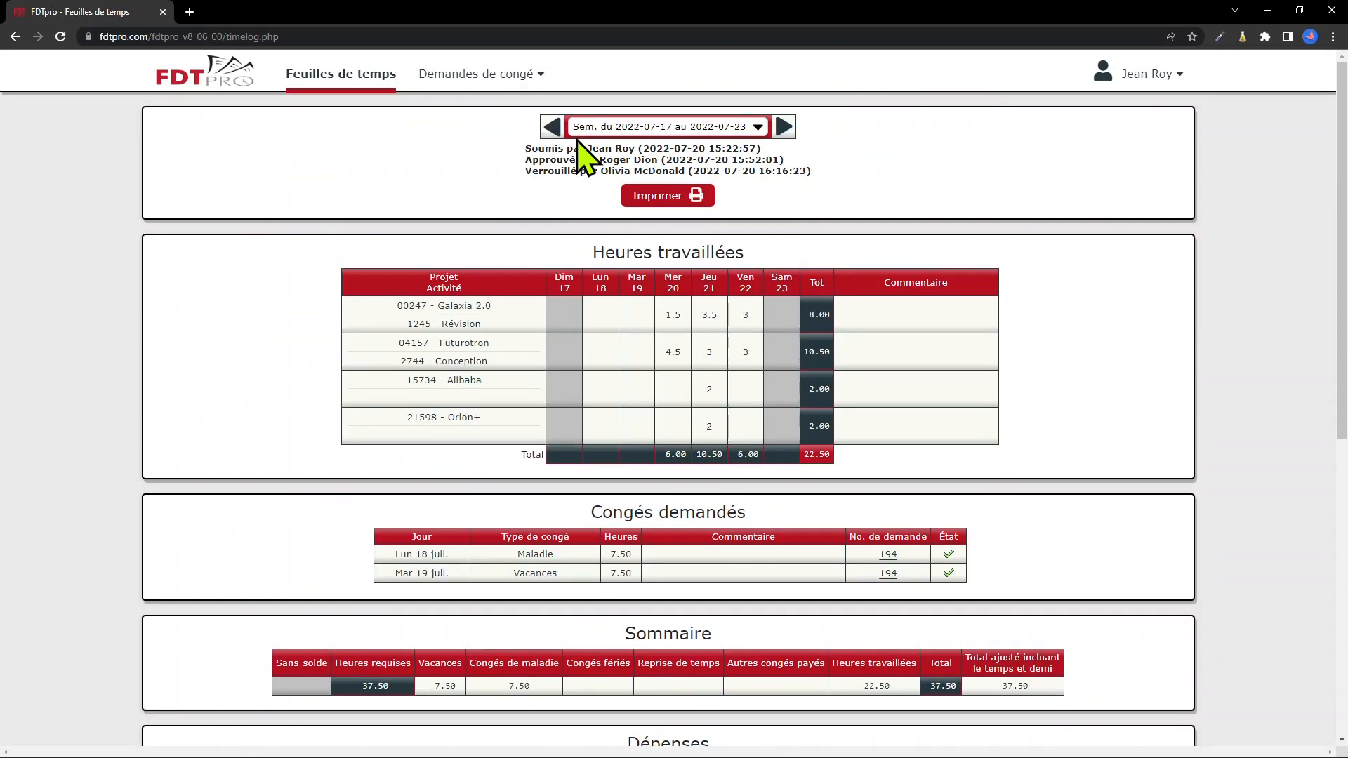
left_click(556, 130)
left_click(557, 131)
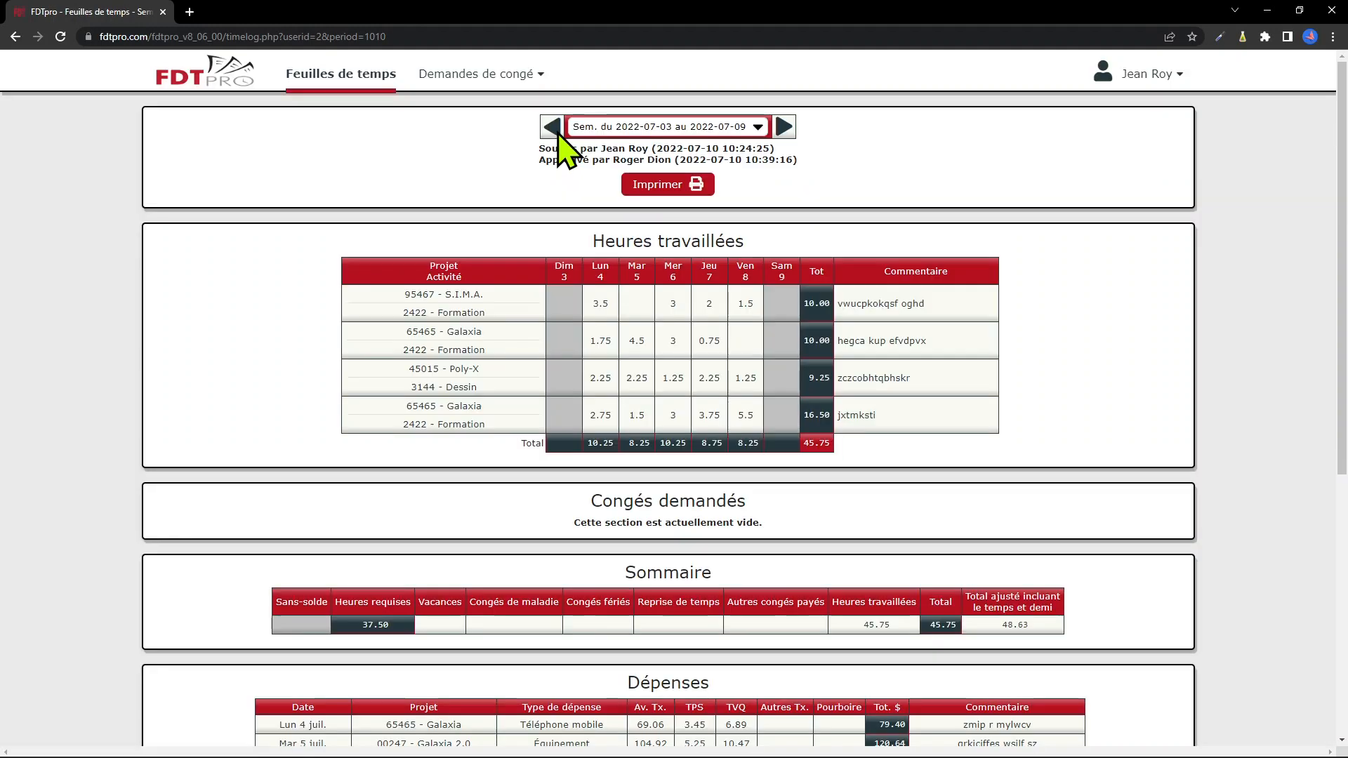
left_click(785, 129)
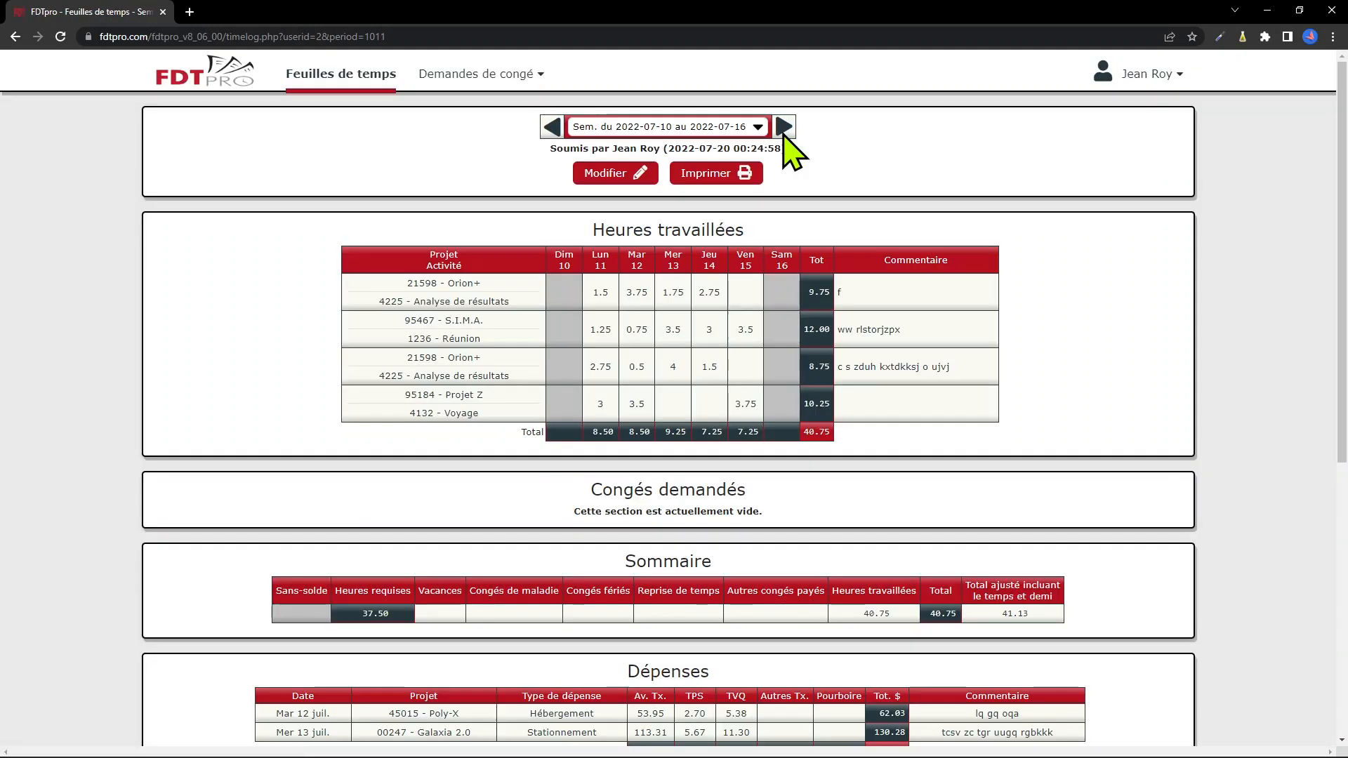
left_click(784, 129)
left_click(719, 129)
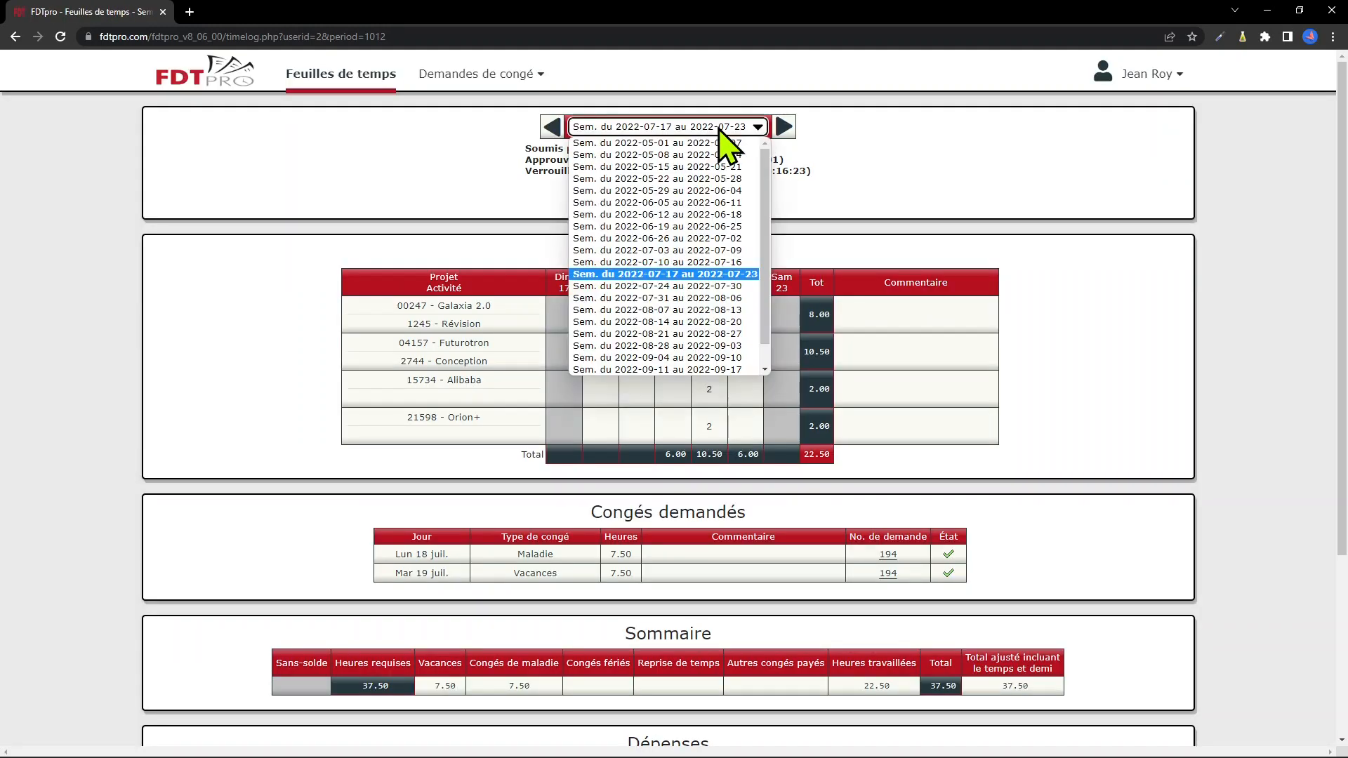
left_click(698, 178)
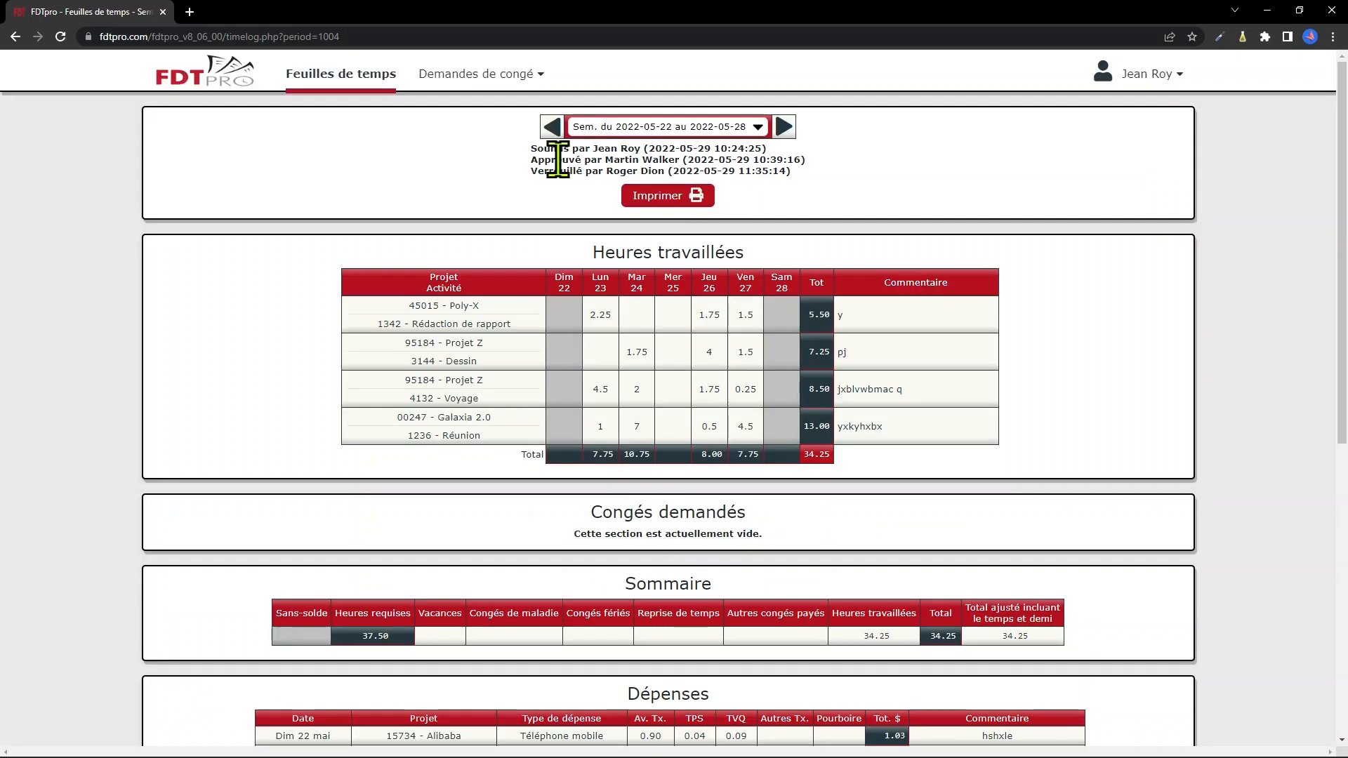
left_click(362, 100)
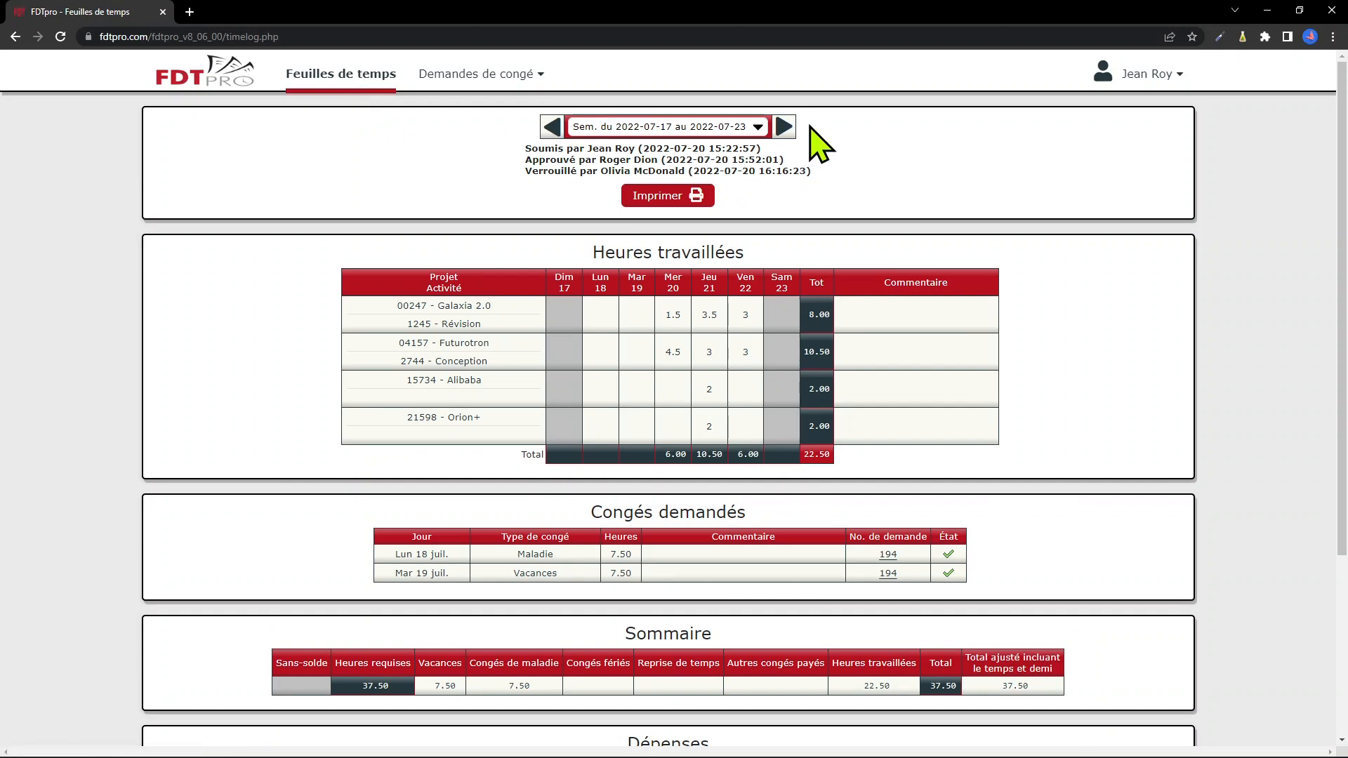
Sign out of FDTpro from the user menu and edit the login page address
left_click(1154, 75)
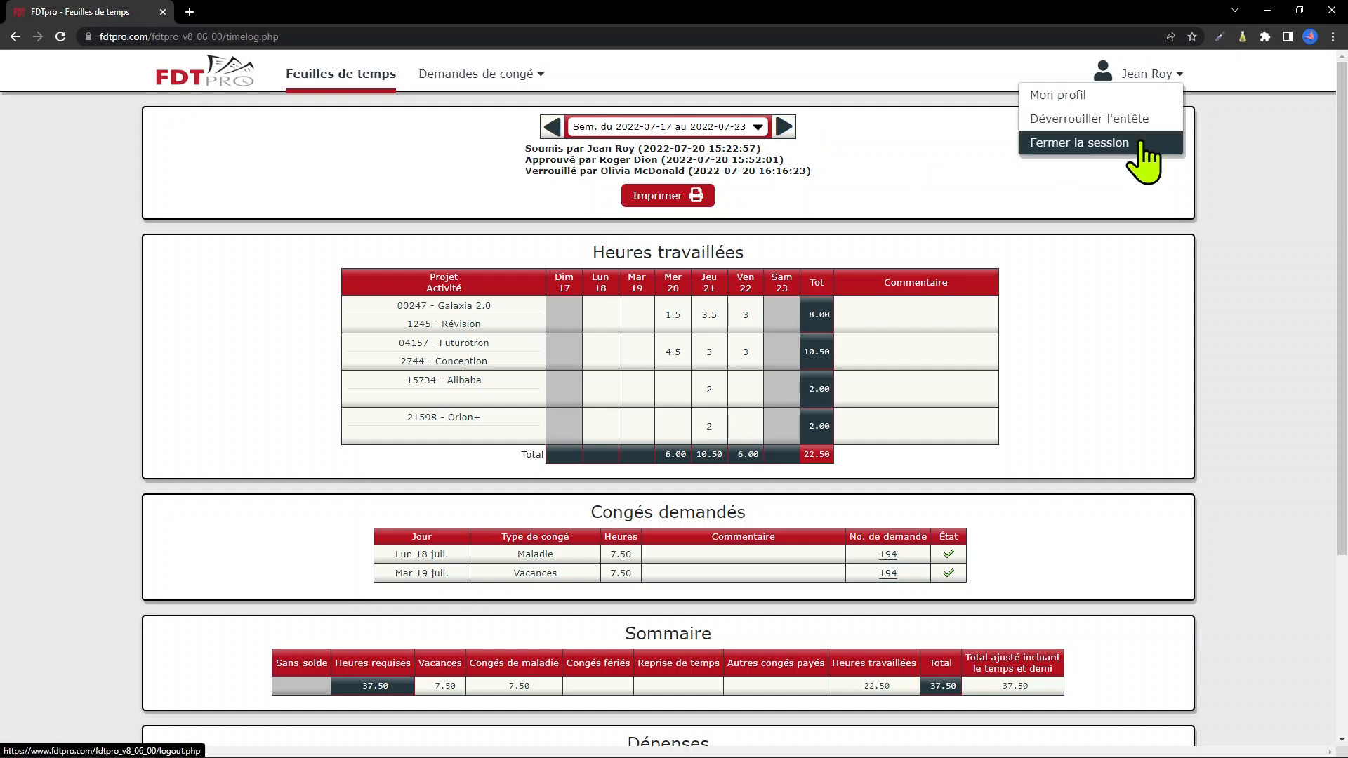
left_click(1139, 143)
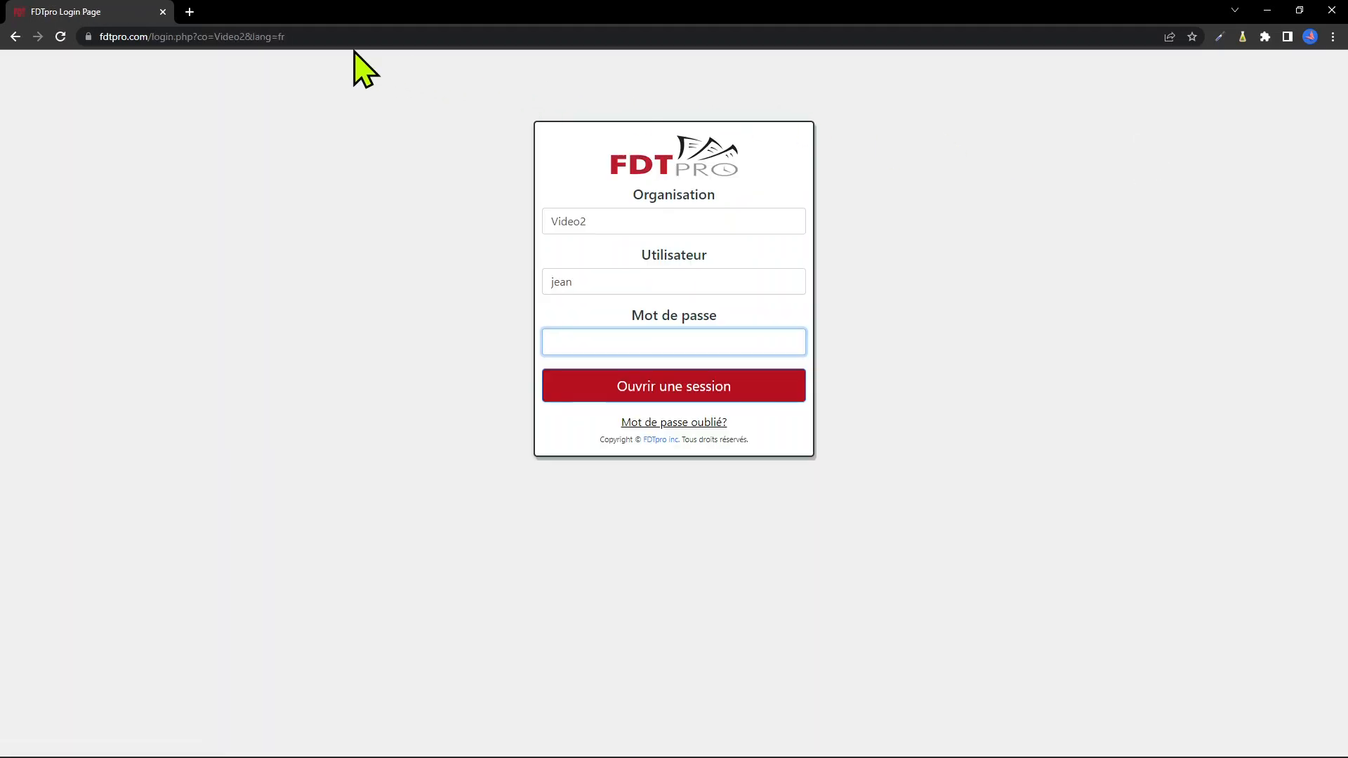
left_click(299, 36)
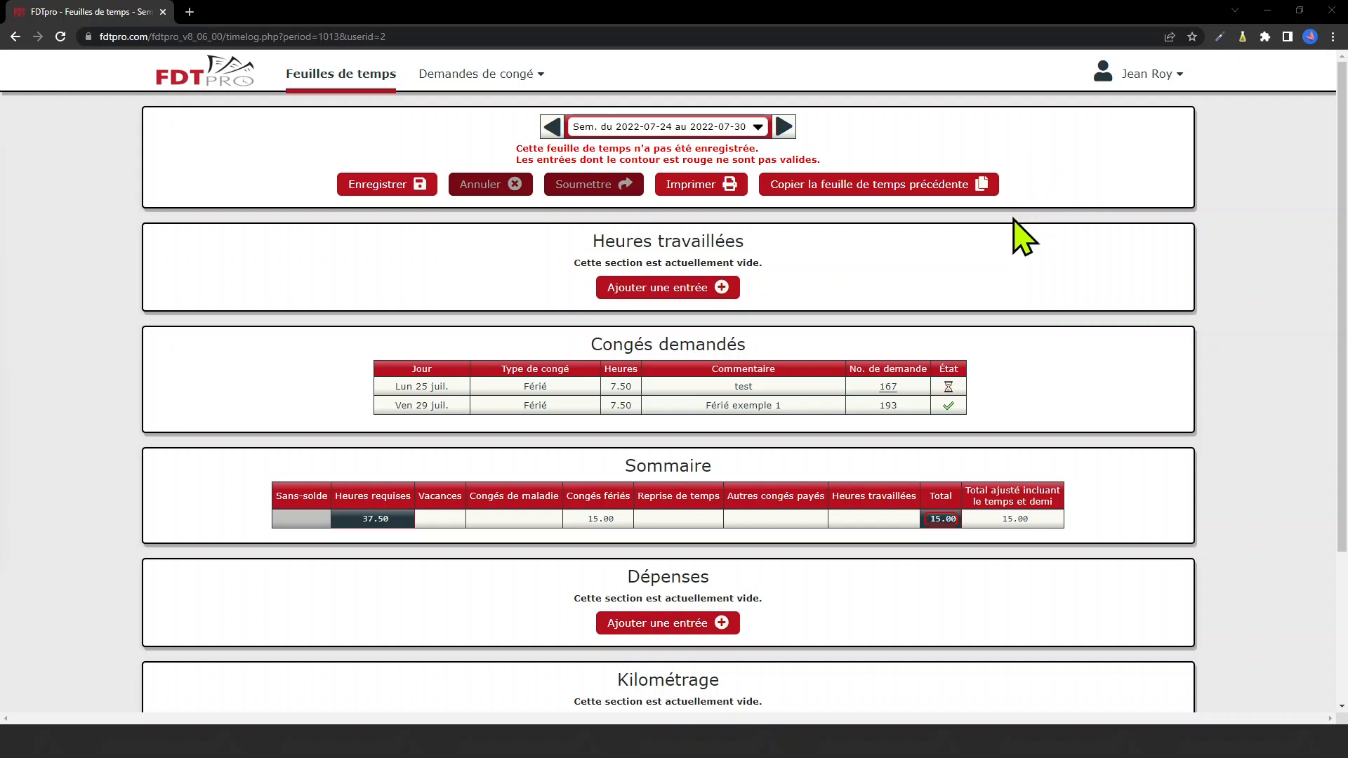
Copy the previous week's project rows into the 2022-07-24 week timesheet
left_click(873, 188)
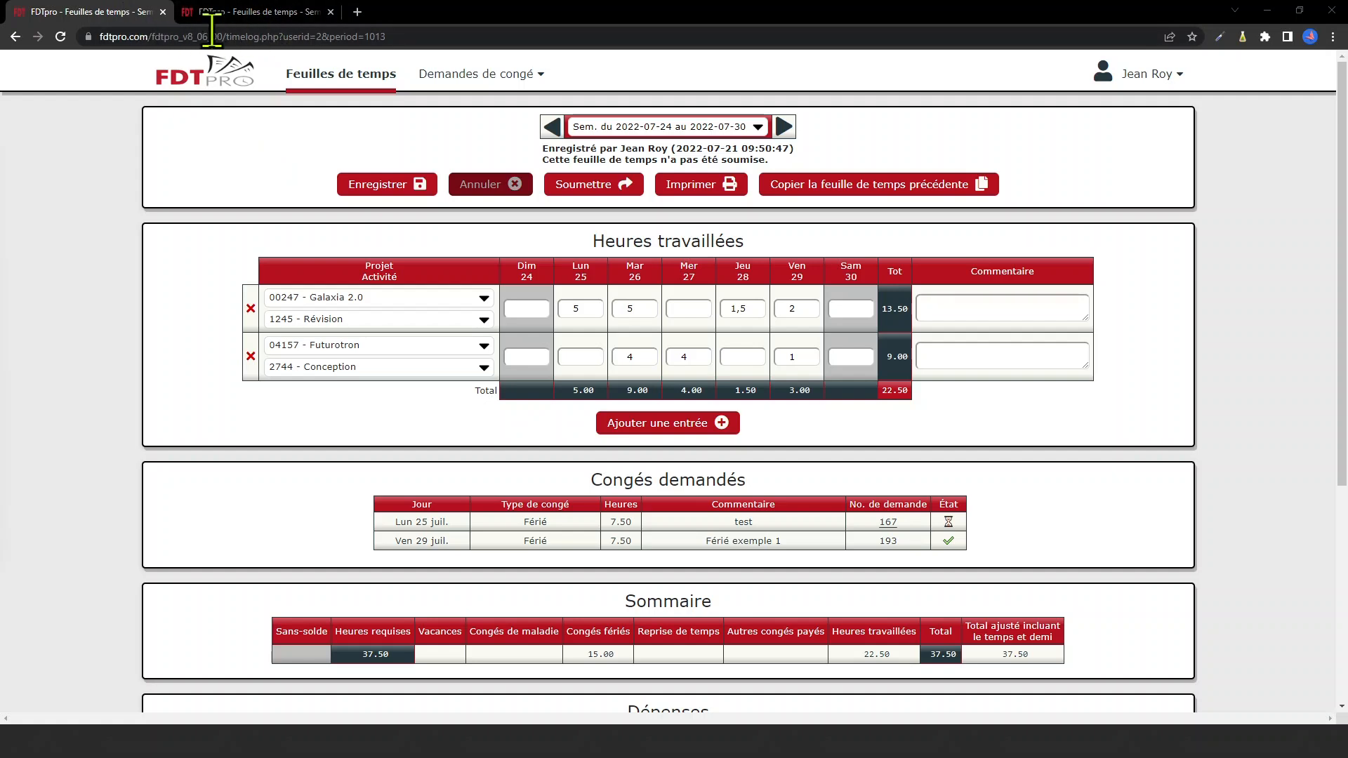
Save a 'test' comment on Galaxia 2.0 in the second tab, then accept the first tab's conflict dialog
left_click(252, 14)
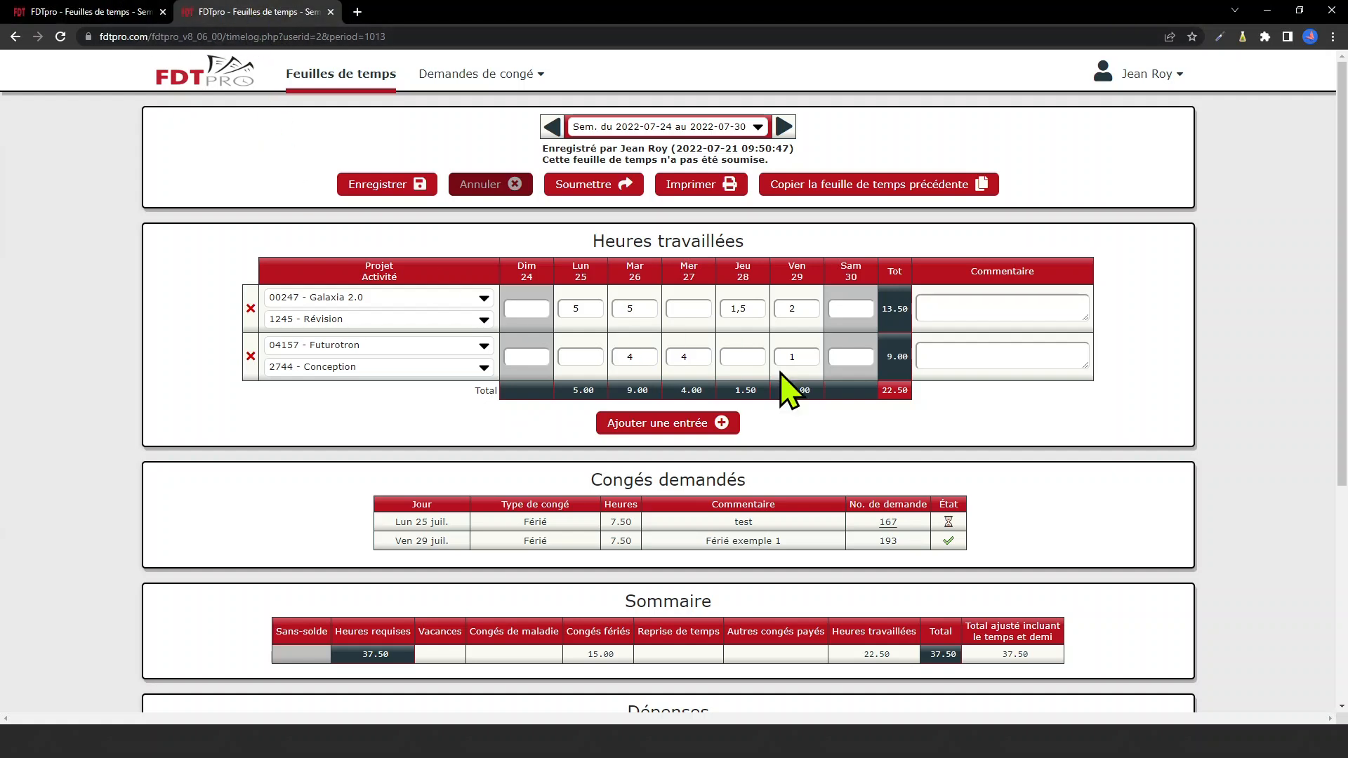
left_click(990, 307)
type("t")
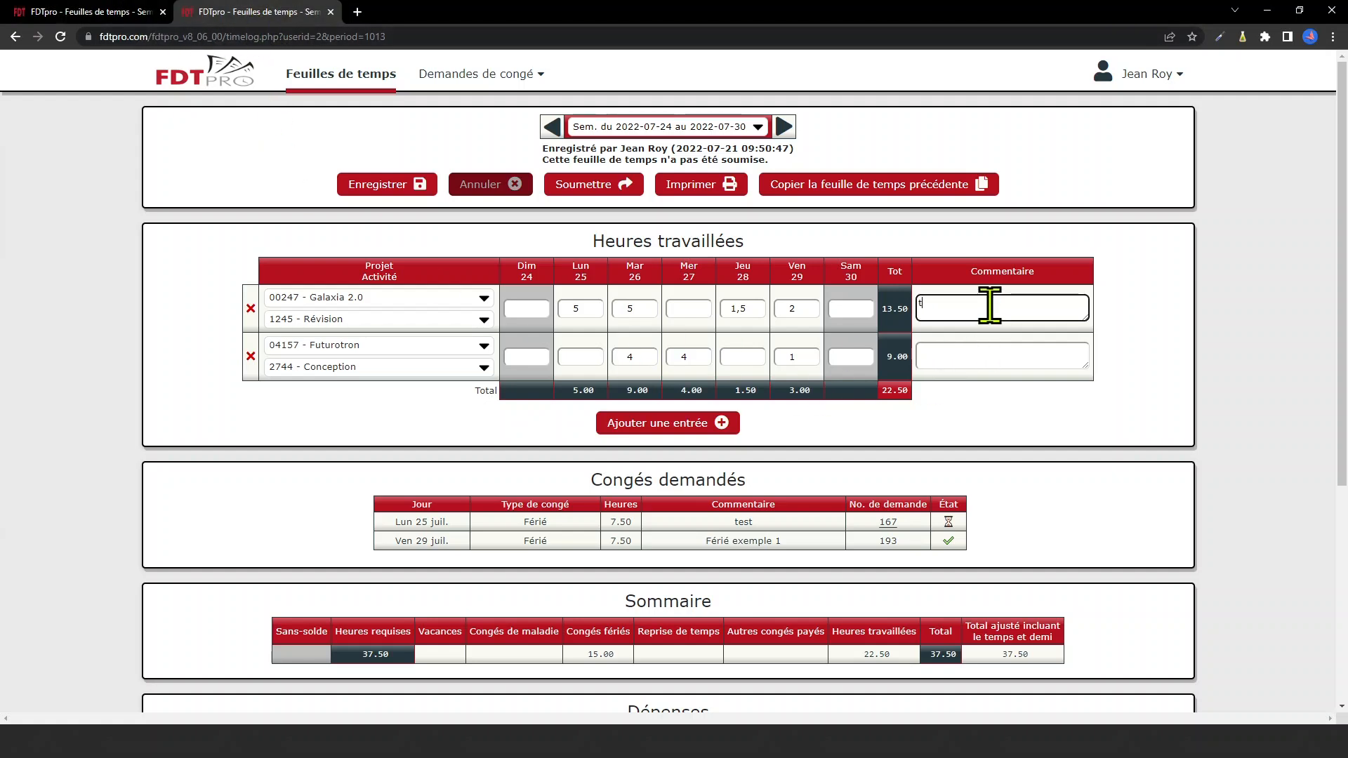
type("est")
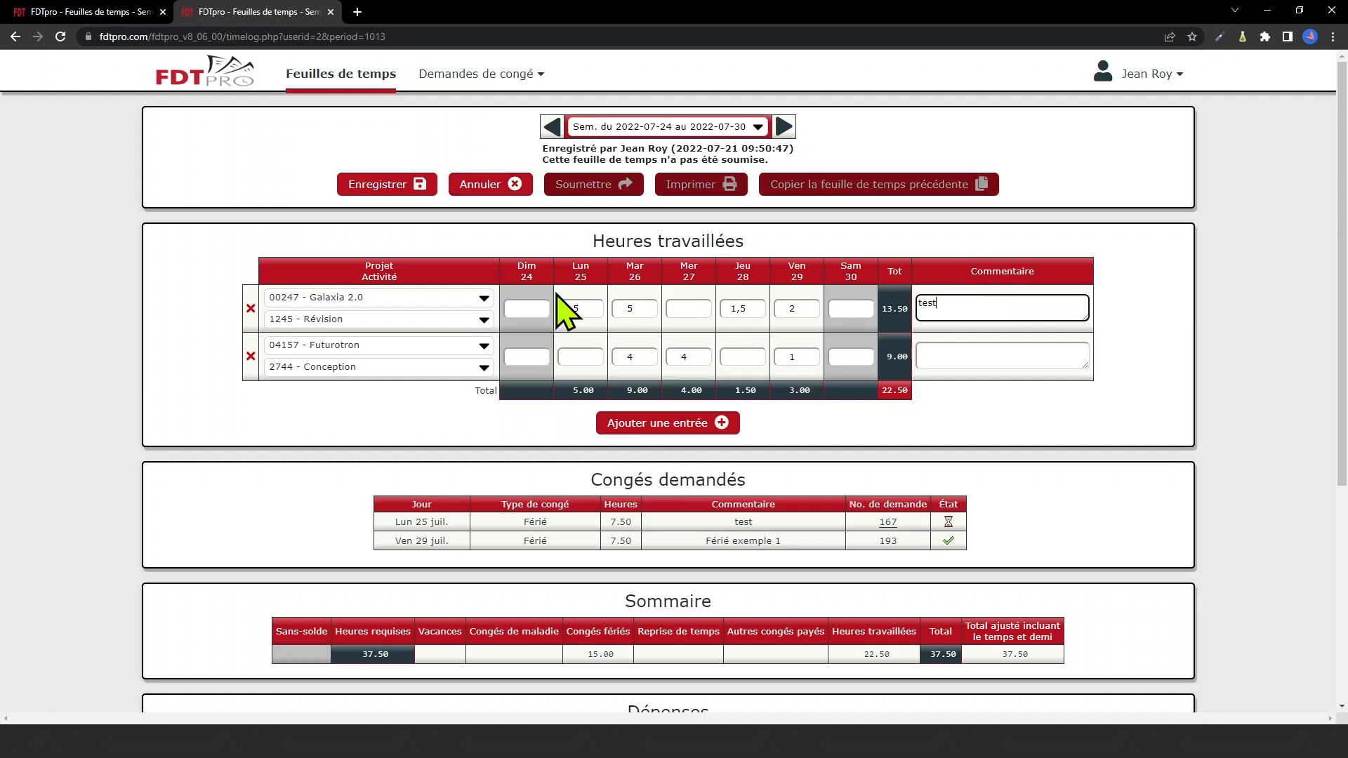
left_click(392, 185)
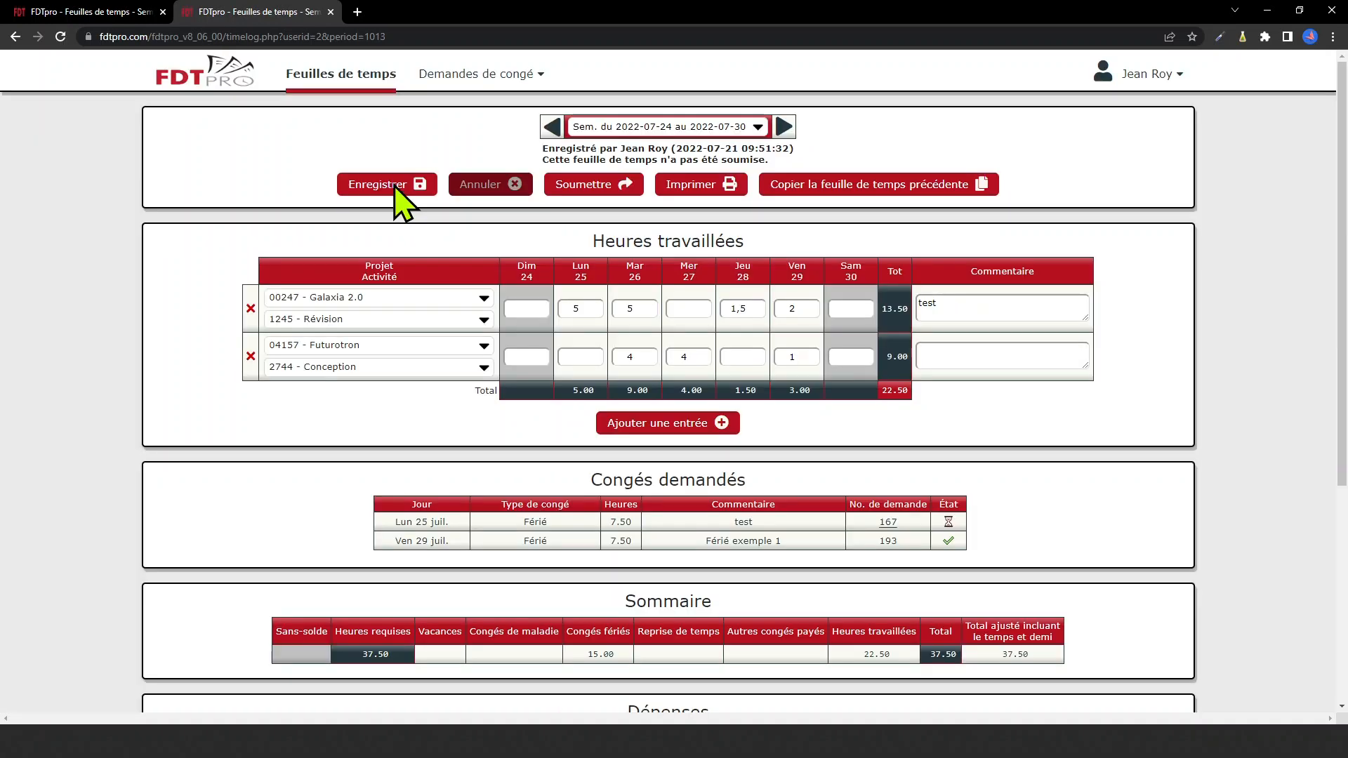
left_click(104, 17)
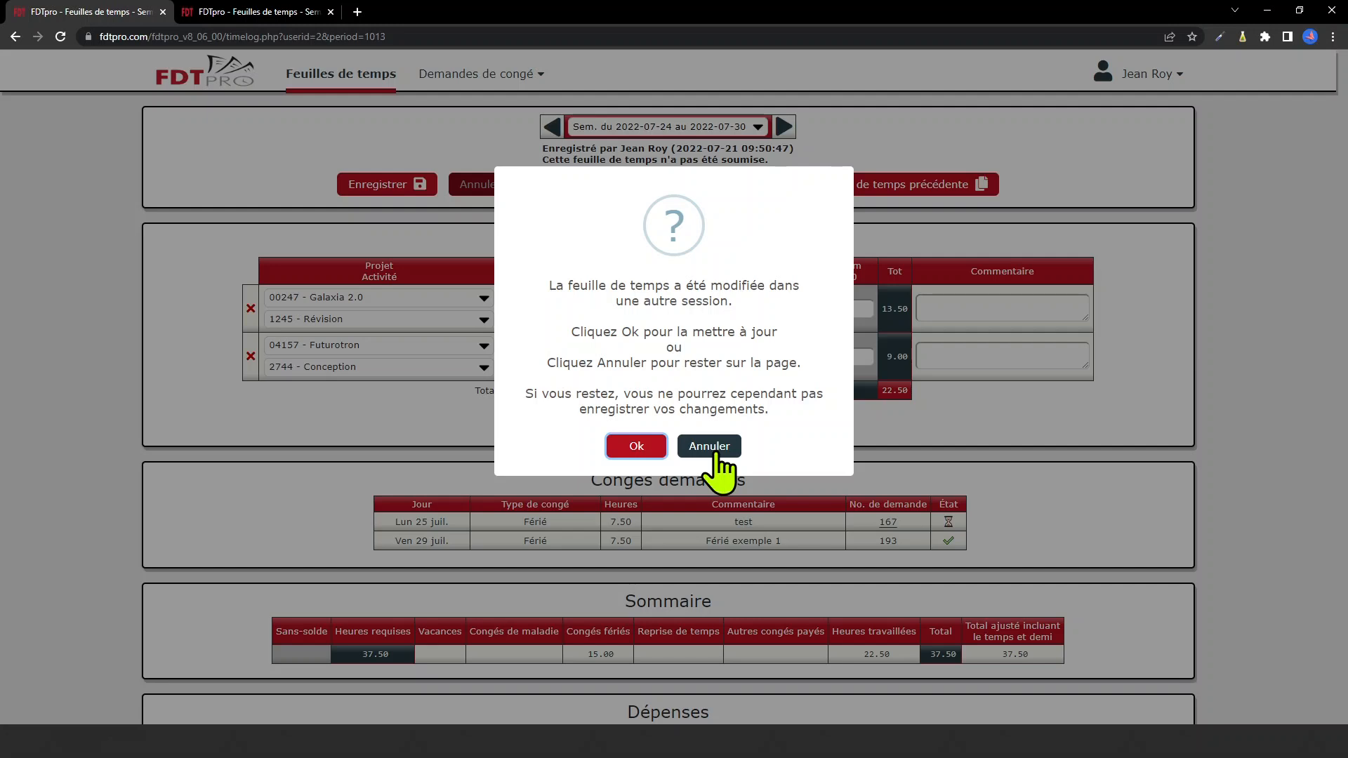
left_click(637, 450)
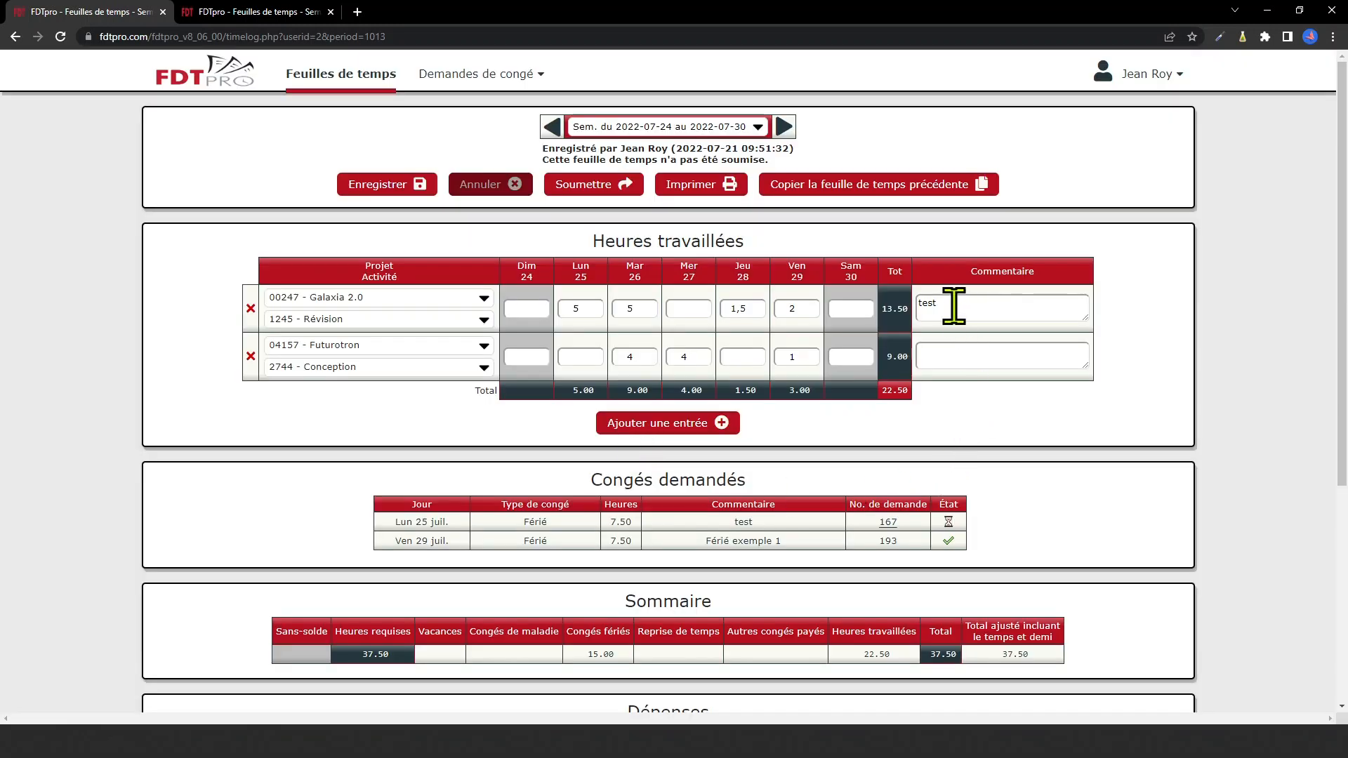